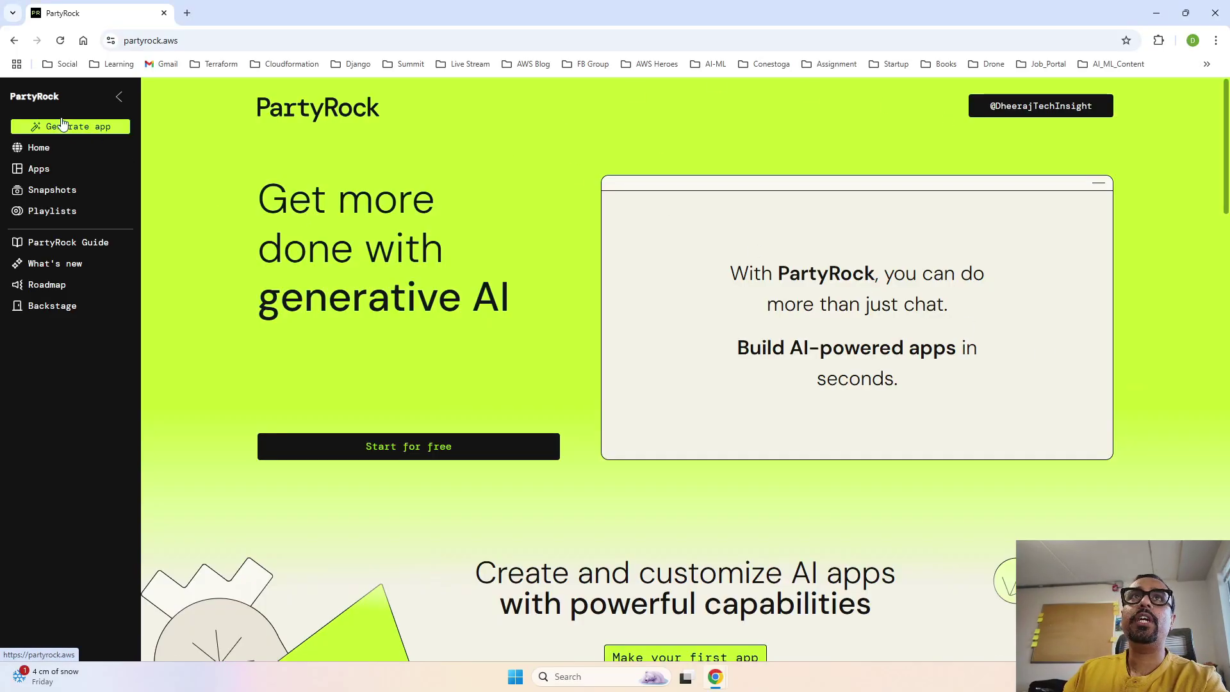
# Generate a new app from the pasted cloud-cost-optimization chatbot description.
pyautogui.click(49, 127)
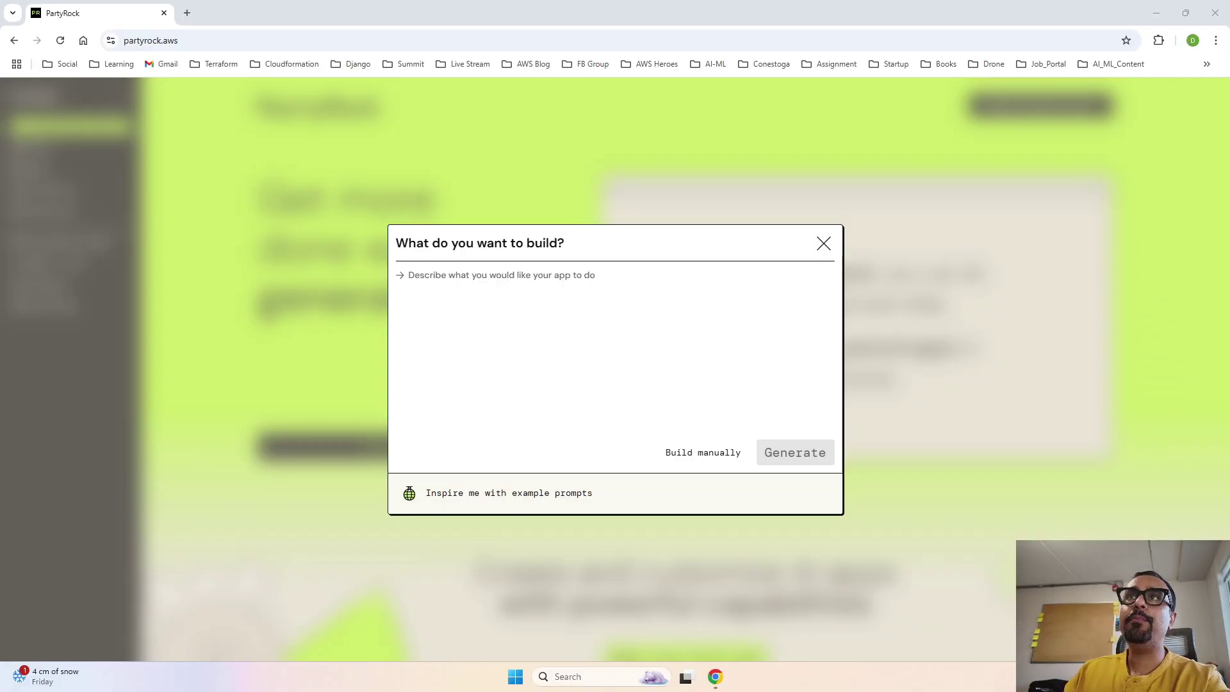
pyautogui.click(531, 283)
pyautogui.write('Create an AI chatbot that helps businesses optimize their cloud costs. It takes inputs like Cloud Provider (e.g., AWS, Azure, Google Cloud), Current Cloud Usage (e.g., compute, storage, networking), Budget Constraints, and Optimization Goals (e.g., reducing costs, improving efficiency, scaling with minimal spend). Based on these inputs, the chatbot suggests tailored strategies, cost-saving opportunities, and best practices to help optimize cloud spending while maintaining performance and scalability.')
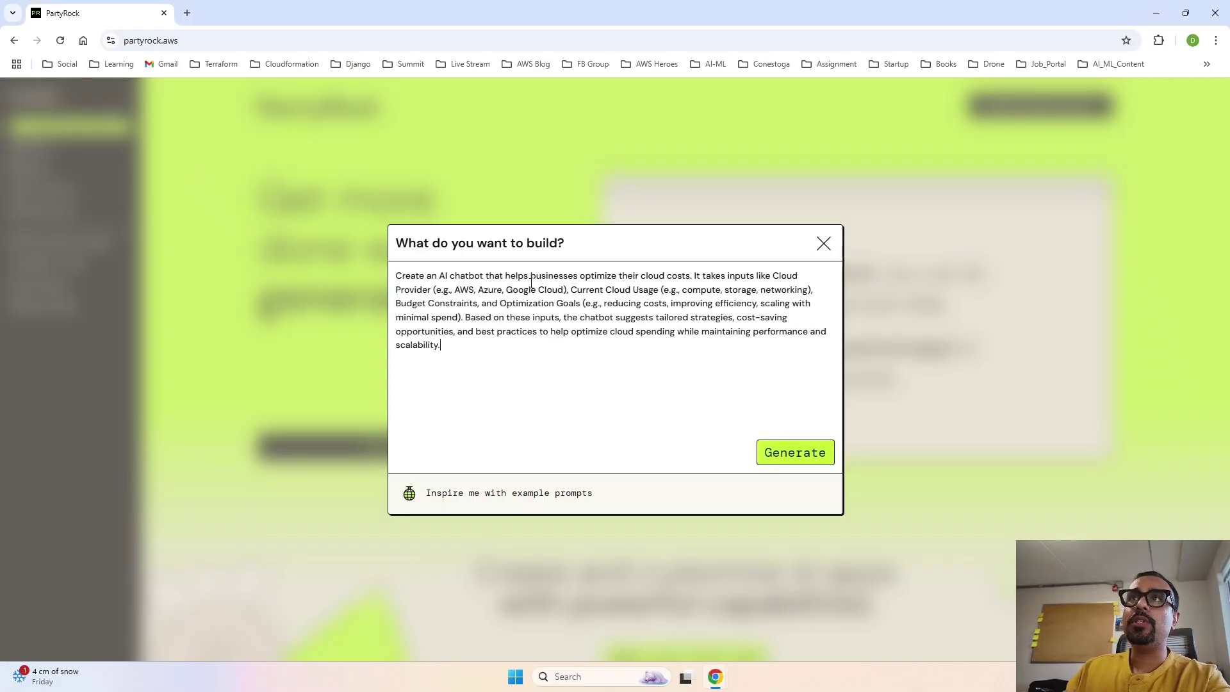
pyautogui.click(794, 451)
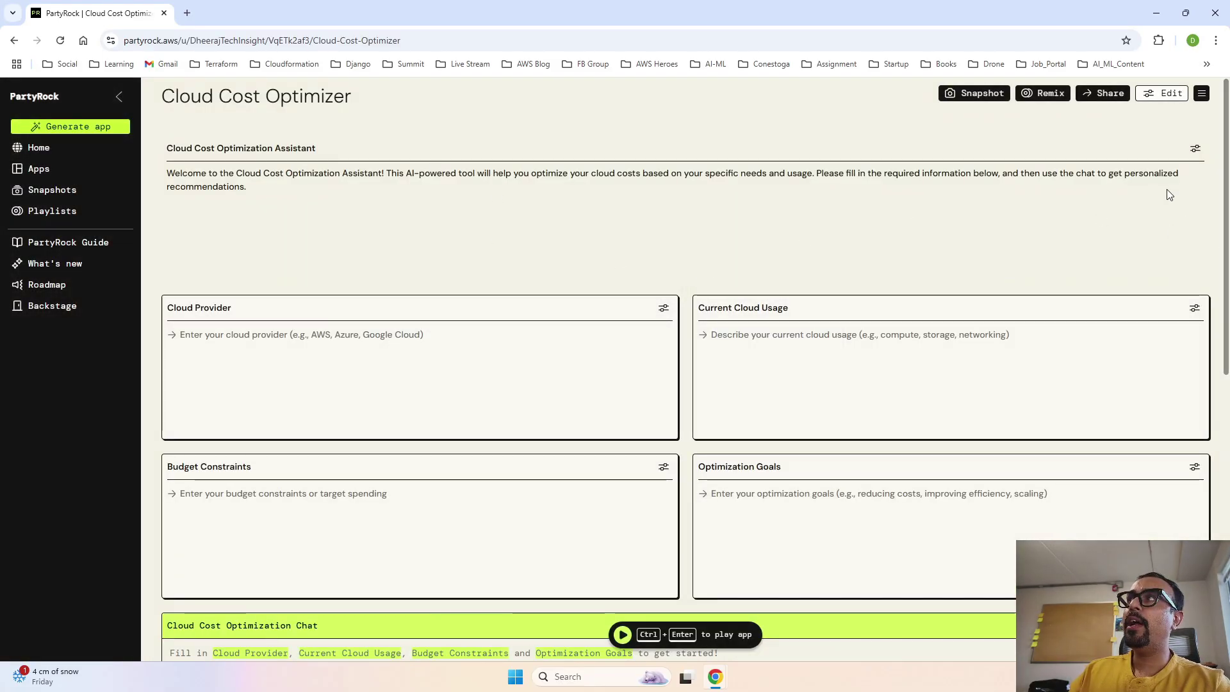
# In edit mode, drag the Cloud Cost Optimization Assistant widget's bottom edge up to shorten it.
pyautogui.click(1164, 93)
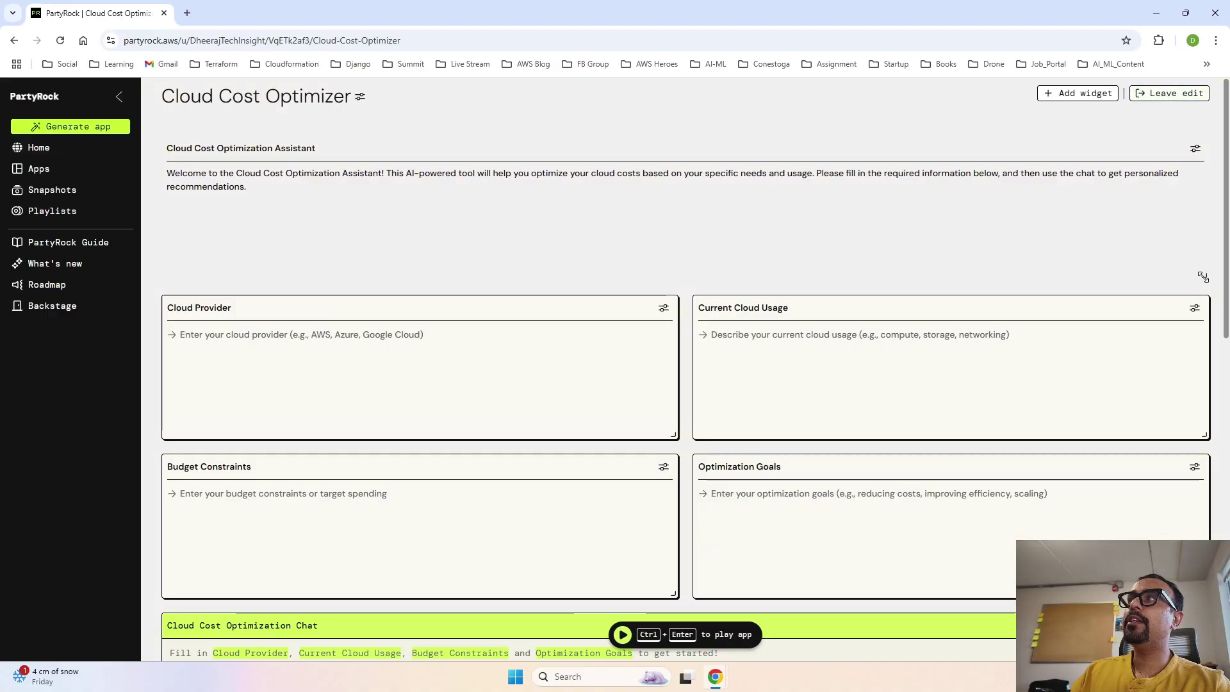
pyautogui.moveTo(1202, 277); pyautogui.dragTo(1203, 199)
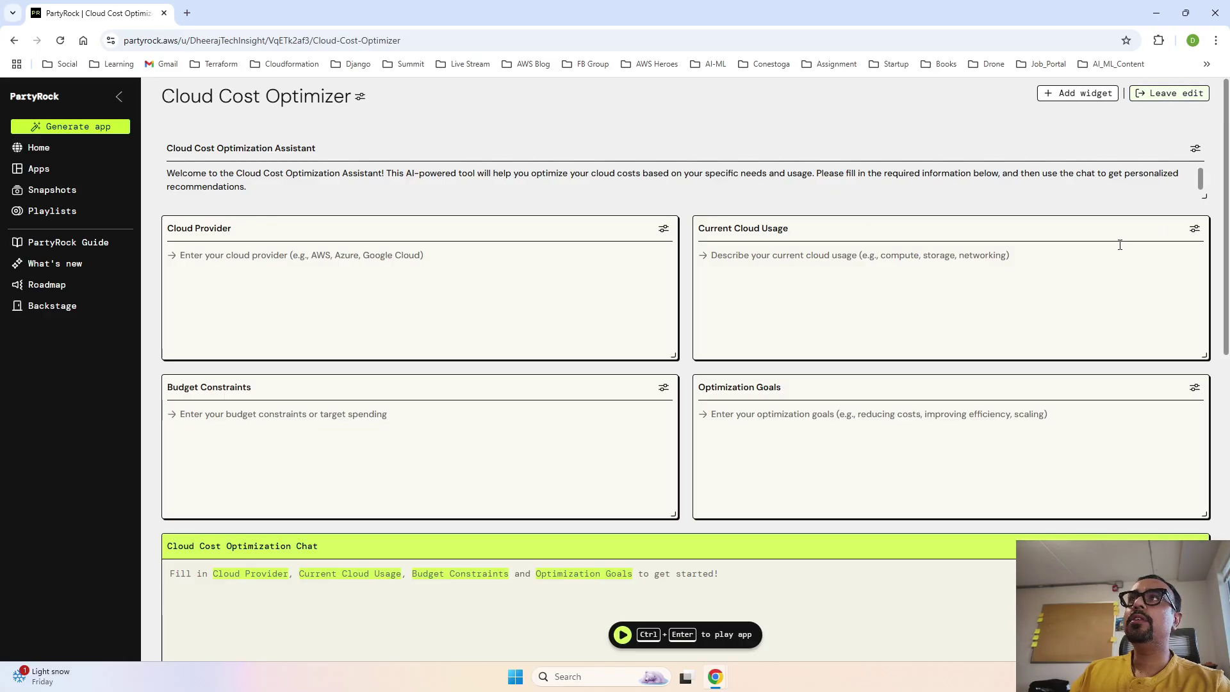
pyautogui.scroll(-9, 1117, 243)
pyautogui.scroll(10, 1120, 250)
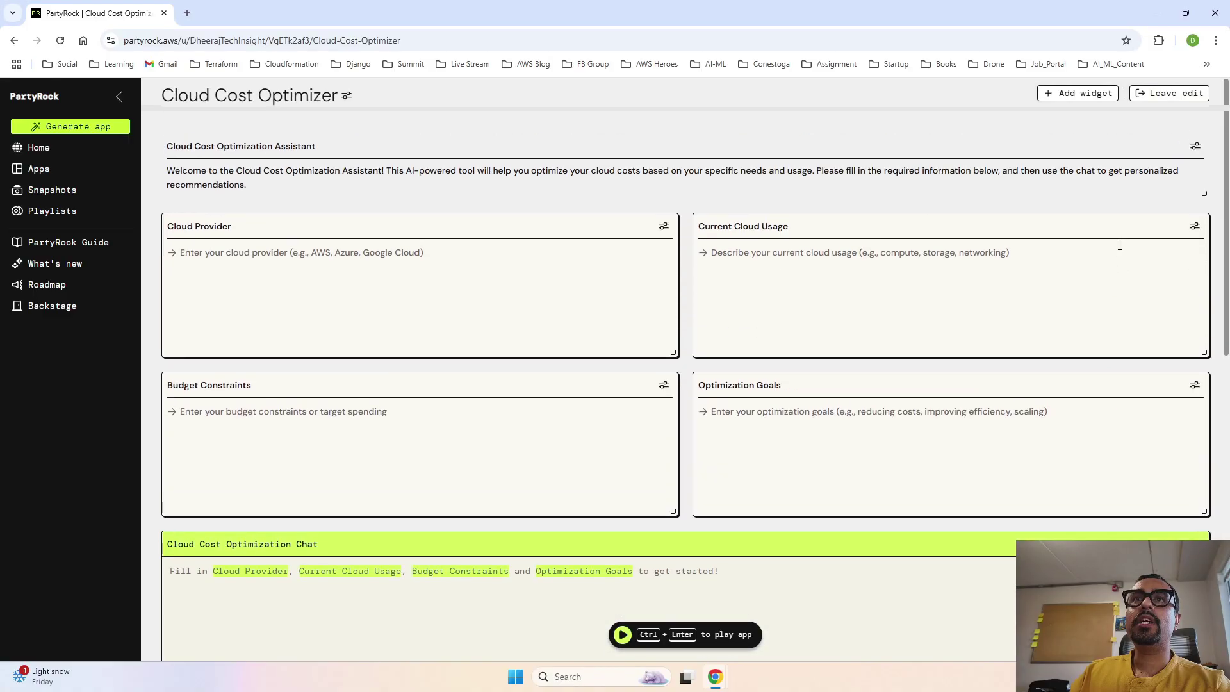
pyautogui.scroll(-1, 1120, 244)
pyautogui.scroll(1, 1008, 245)
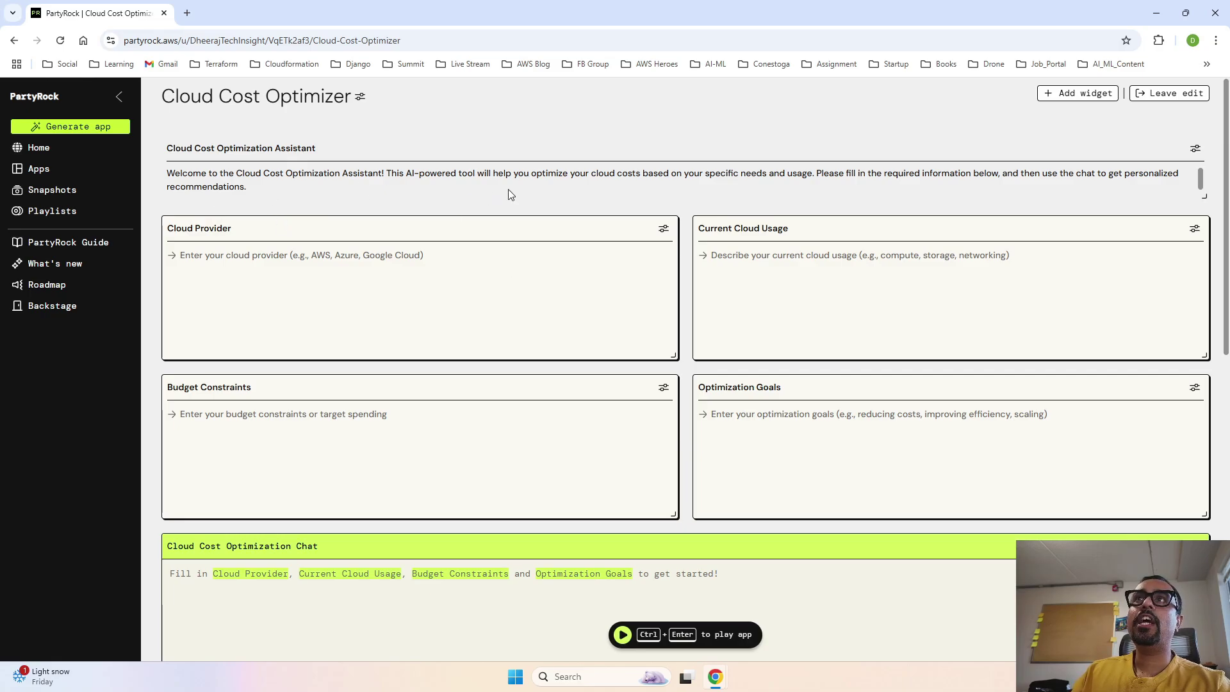
pyautogui.scroll(-1, 555, 322)
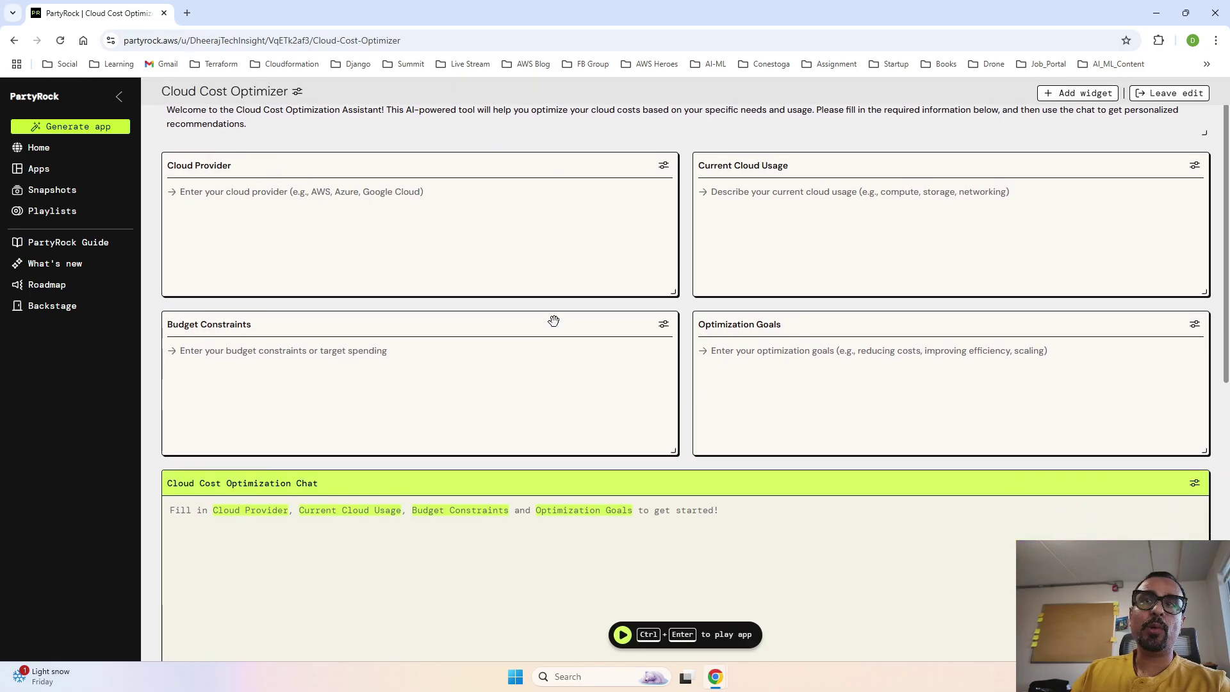
pyautogui.scroll(-1, 554, 321)
pyautogui.scroll(2, 555, 321)
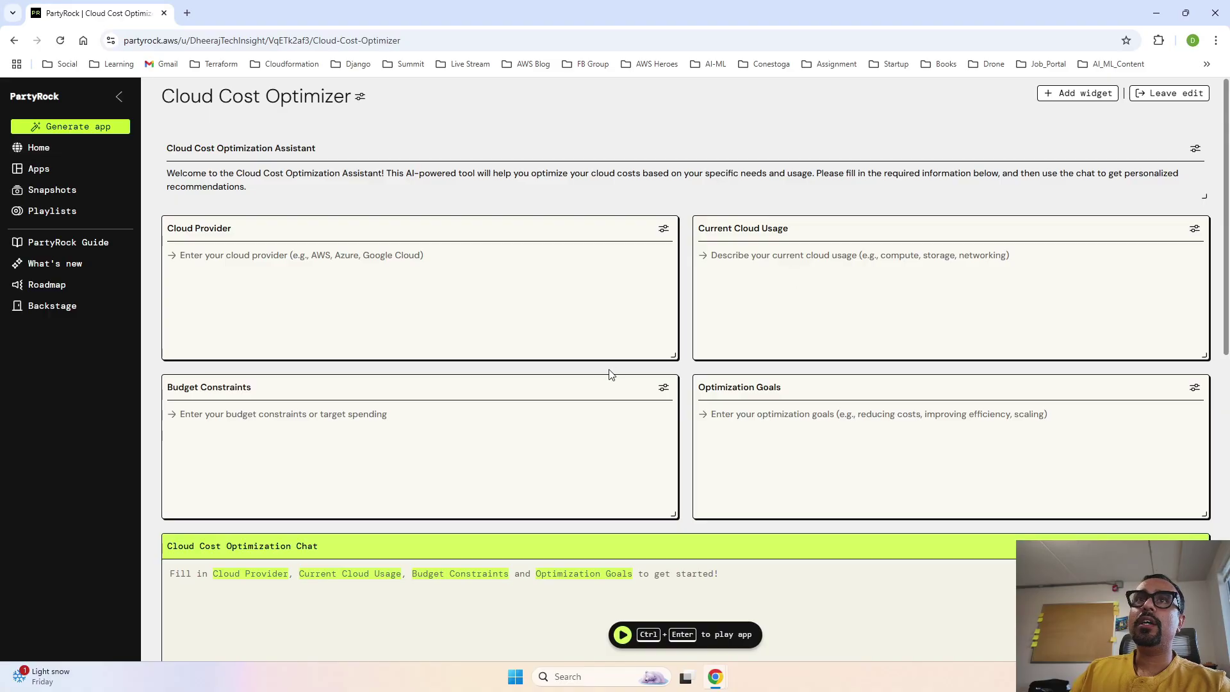
pyautogui.scroll(-1, 609, 372)
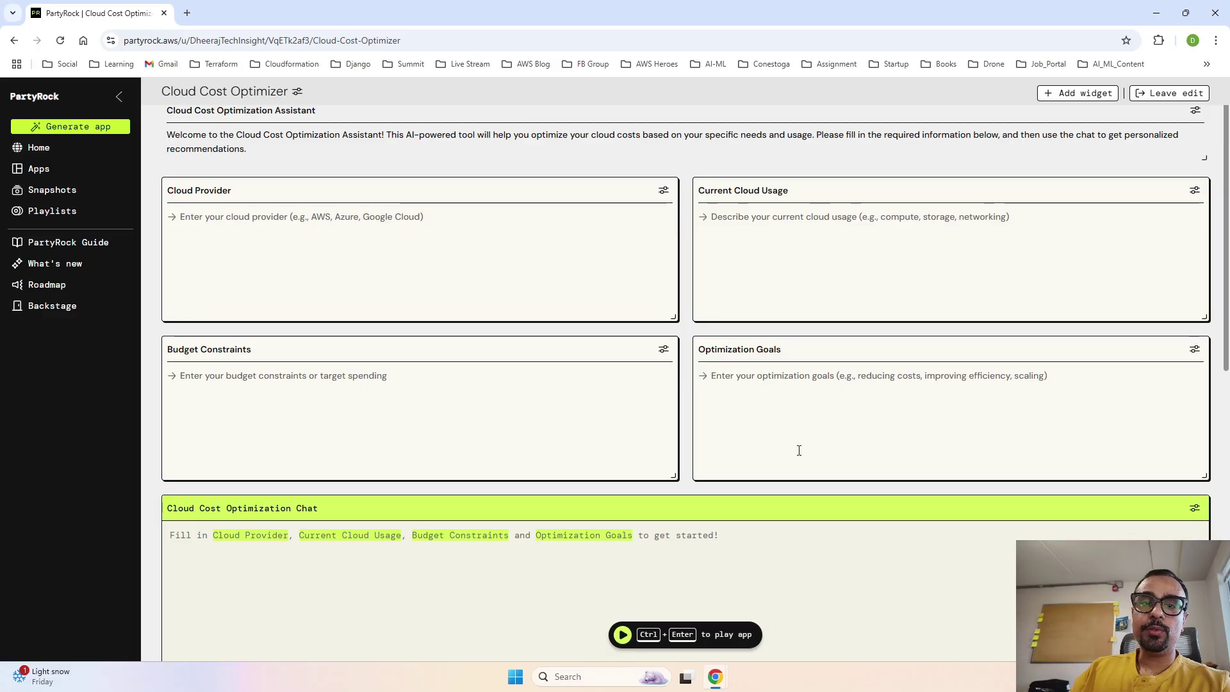
pyautogui.scroll(-2, 800, 453)
pyautogui.scroll(-1, 800, 455)
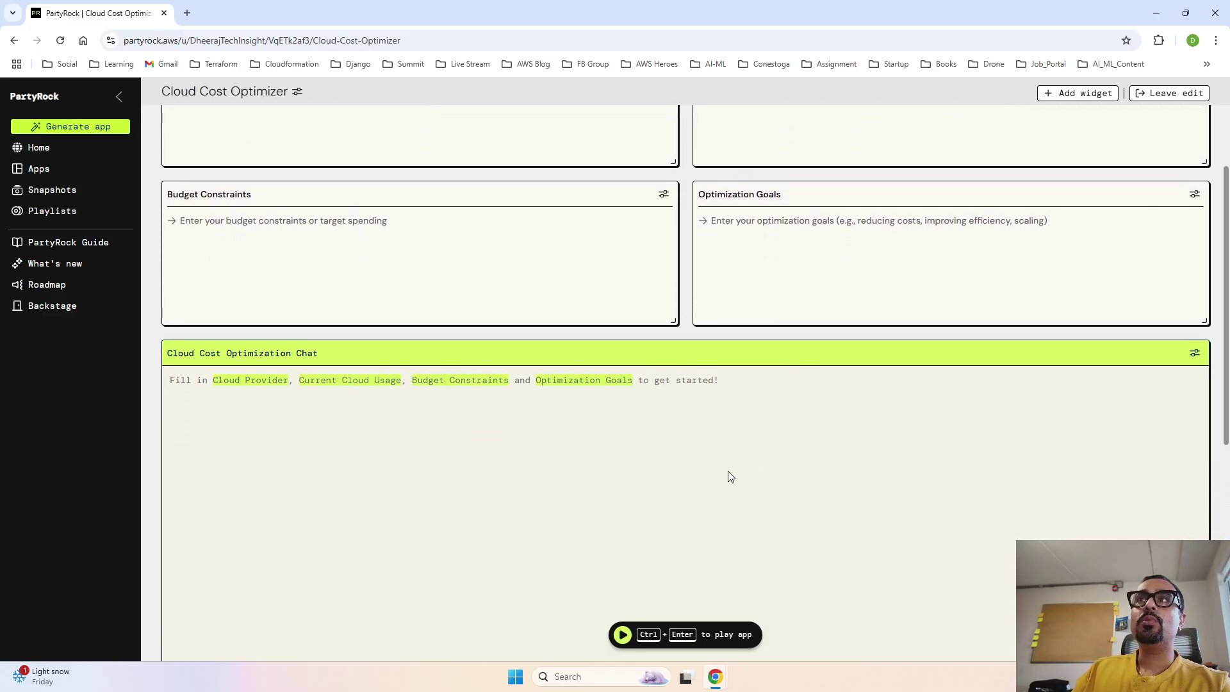
pyautogui.scroll(-1, 724, 473)
pyautogui.scroll(3, 724, 473)
pyautogui.scroll(-1, 726, 478)
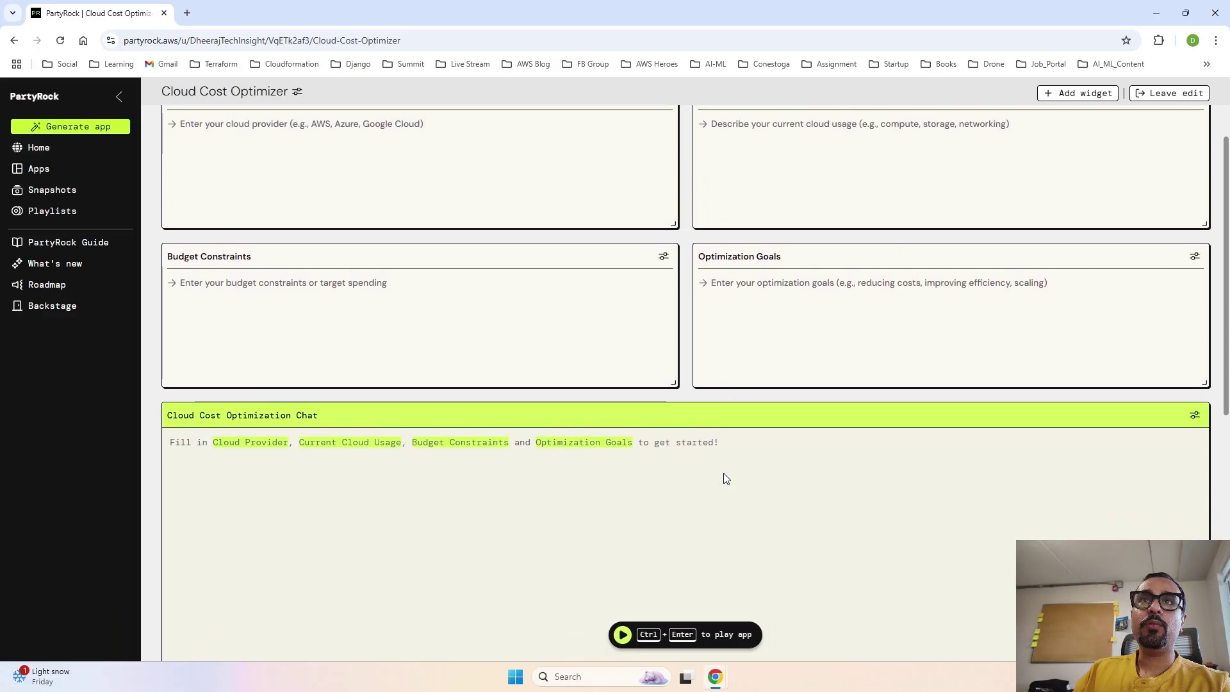
pyautogui.scroll(-1, 786, 501)
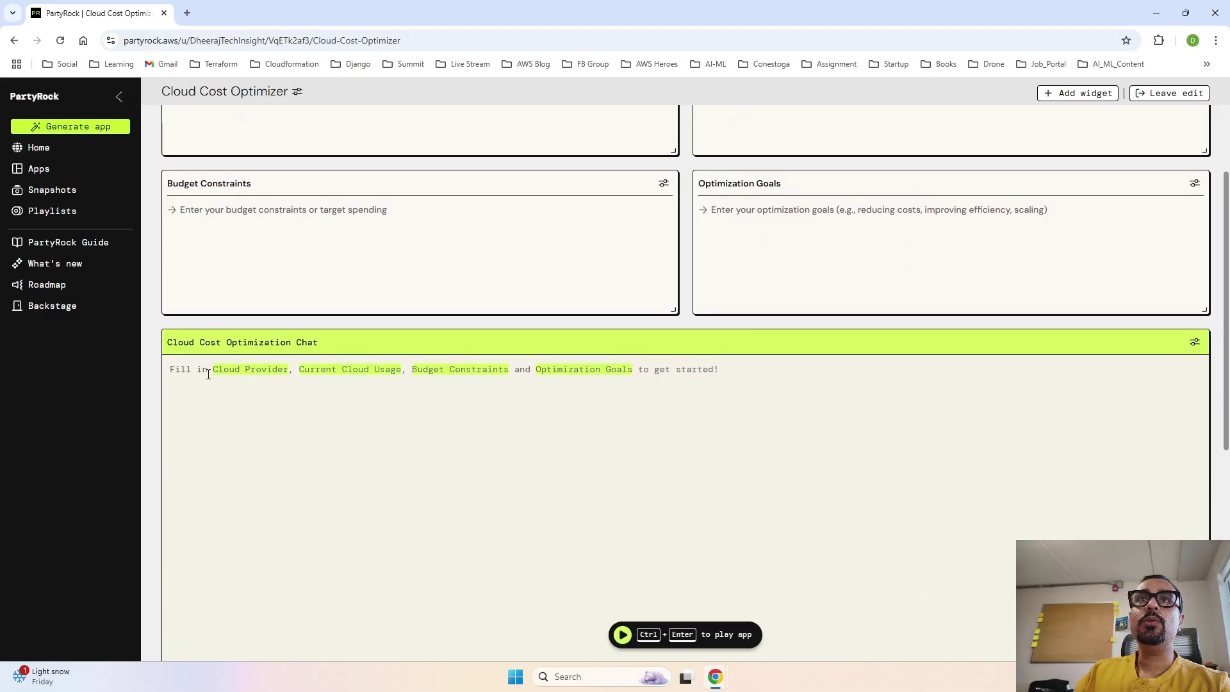
pyautogui.scroll(-3, 394, 435)
pyautogui.scroll(5, 394, 436)
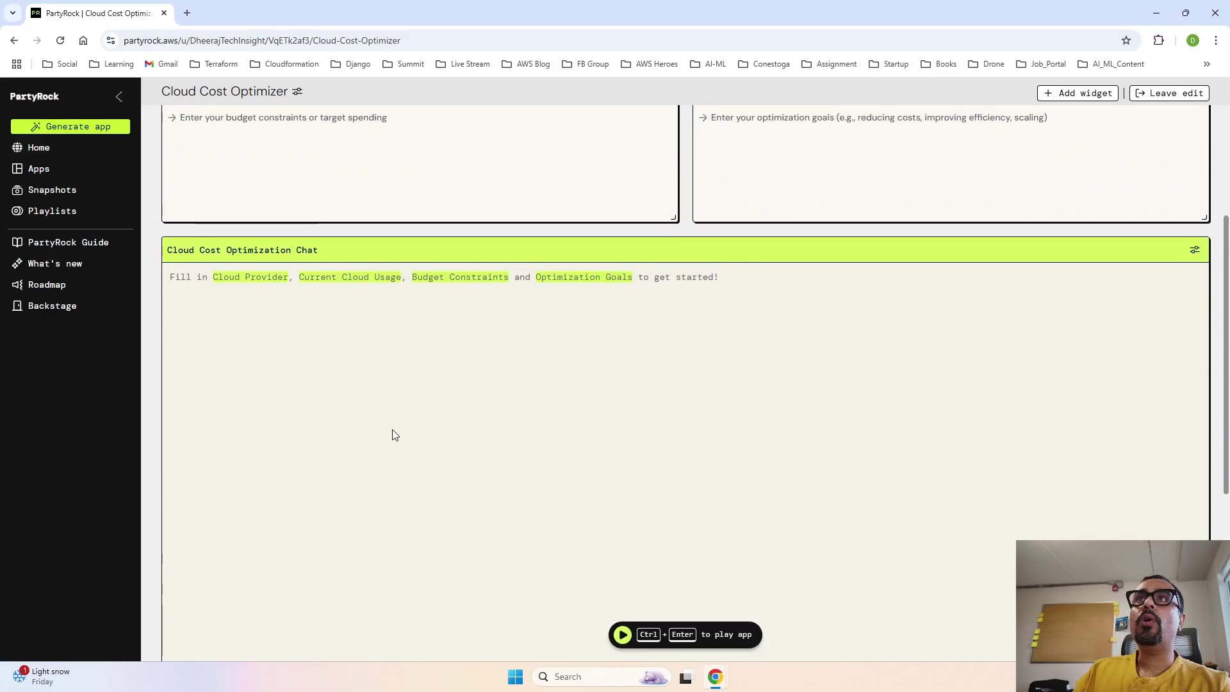
pyautogui.scroll(-2, 607, 549)
pyautogui.scroll(4, 605, 548)
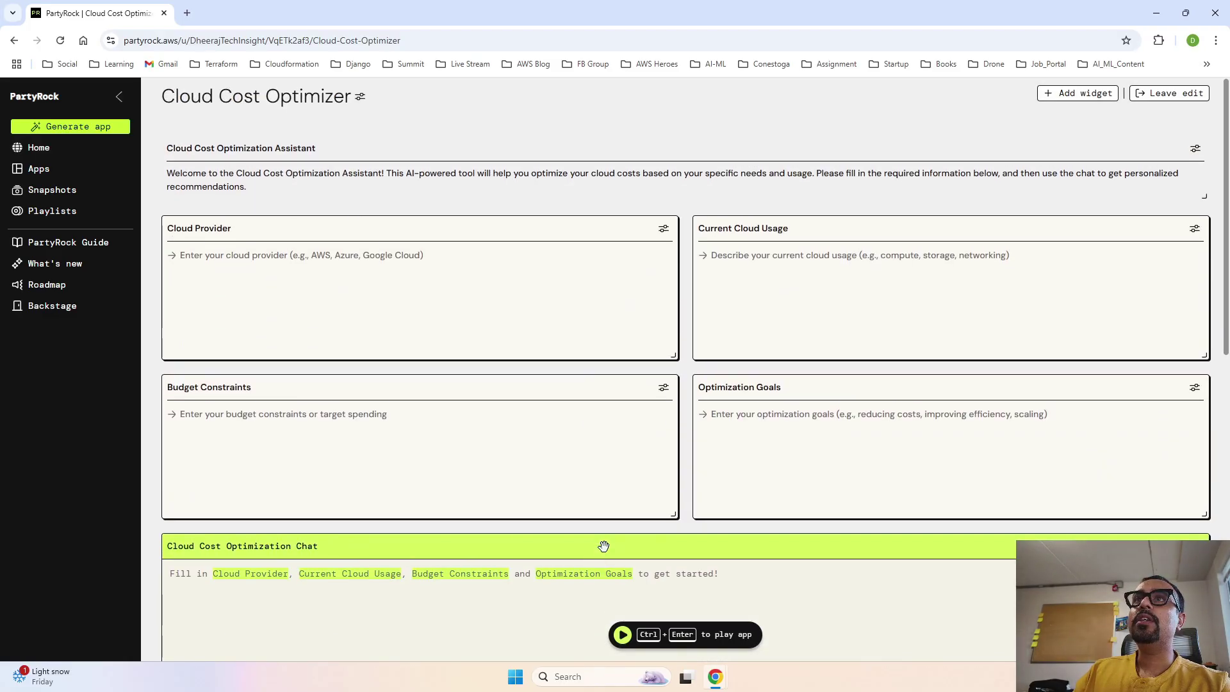
pyautogui.scroll(-4, 530, 461)
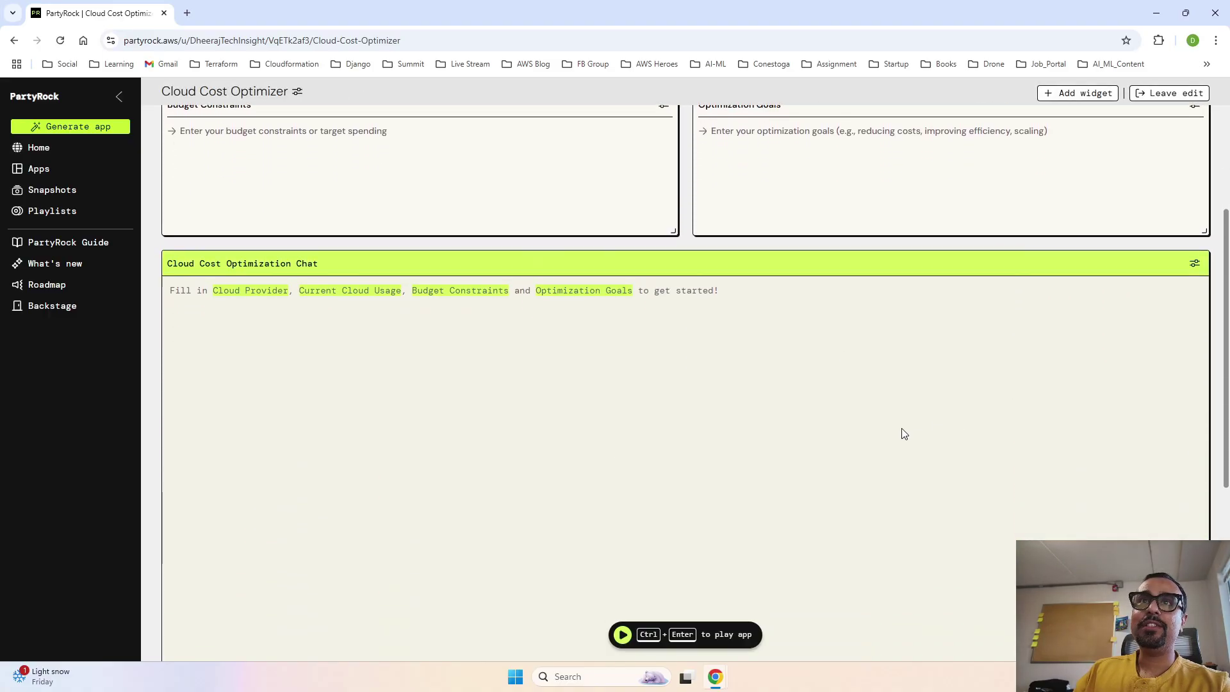
pyautogui.scroll(-2, 903, 434)
pyautogui.scroll(6, 903, 434)
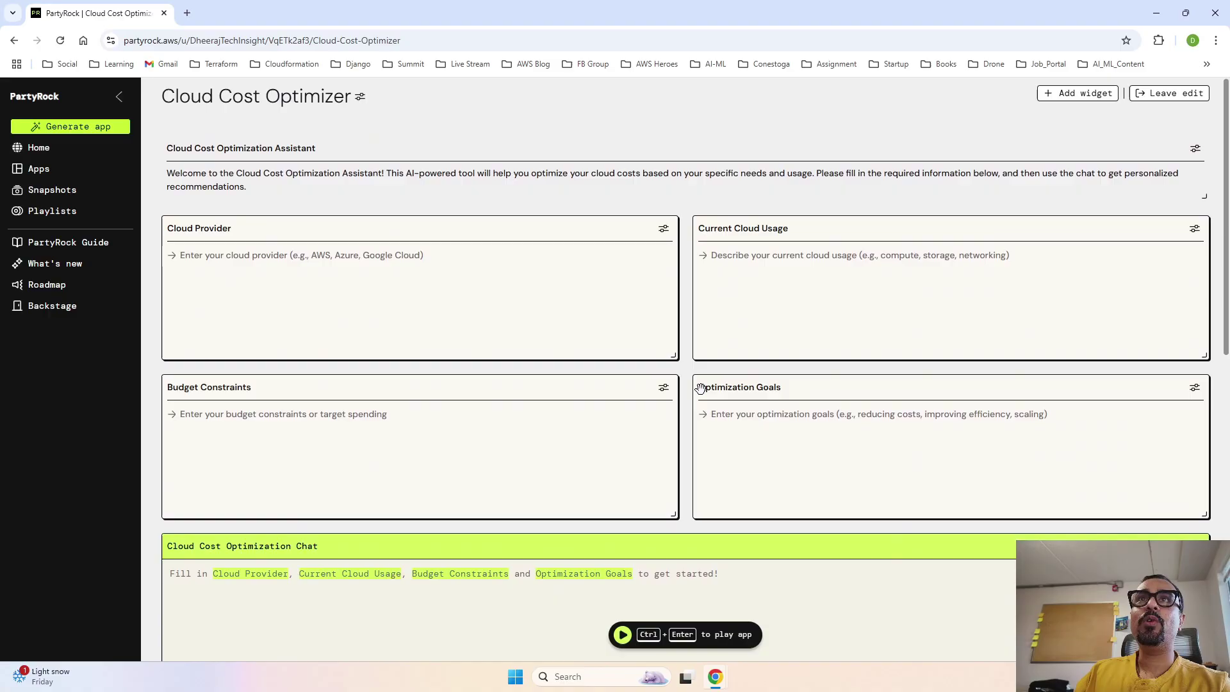
# Enter AWS as Cloud Provider, Compute as Current Cloud Usage, and 100000$ as Budget Constraints.
pyautogui.click(381, 272)
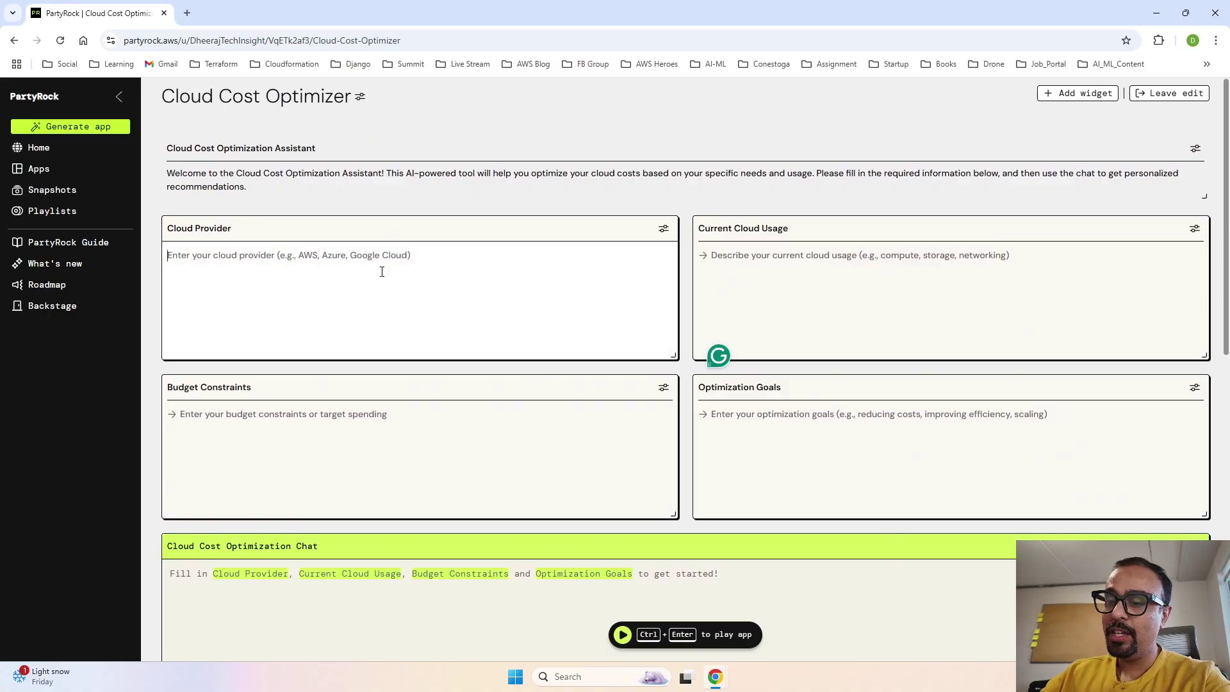
pyautogui.write('AWS')
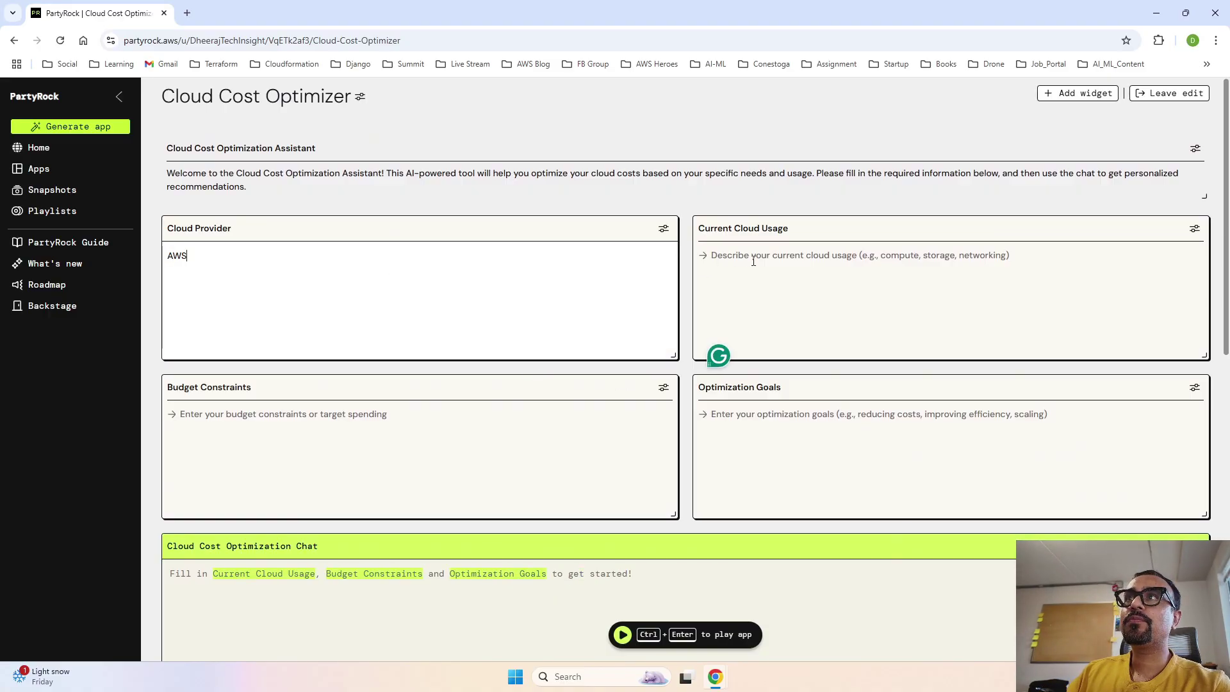
pyautogui.click(753, 262)
pyautogui.write('C')
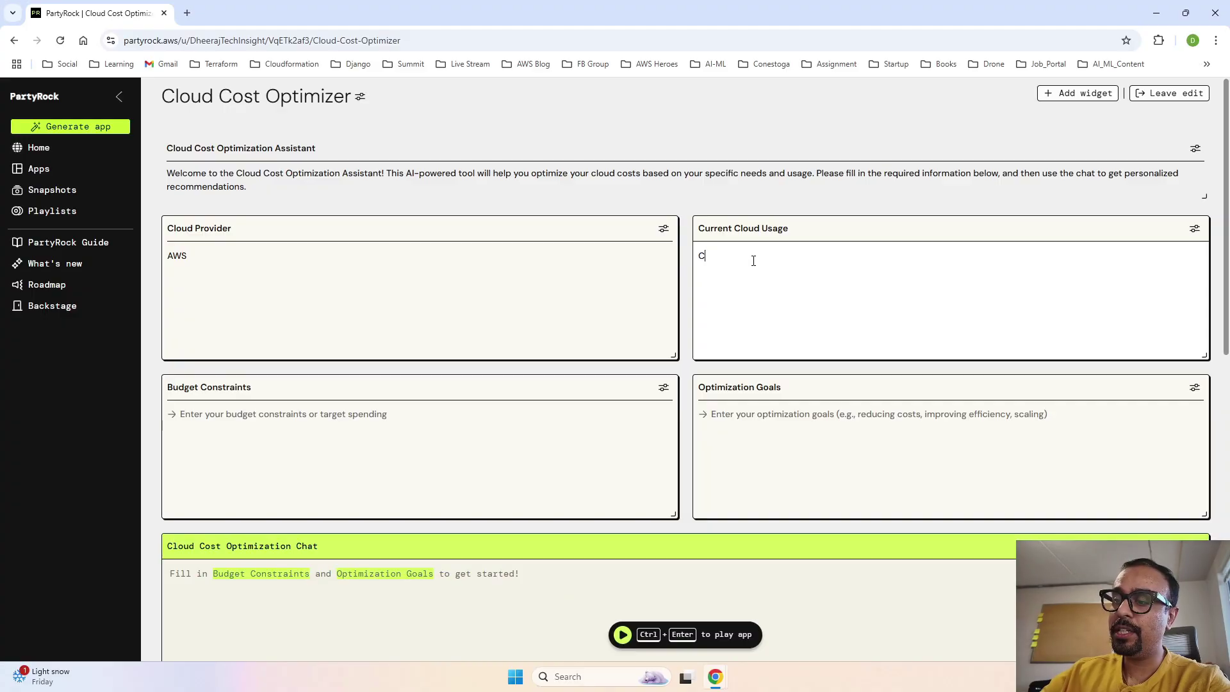
pyautogui.write('ompu')
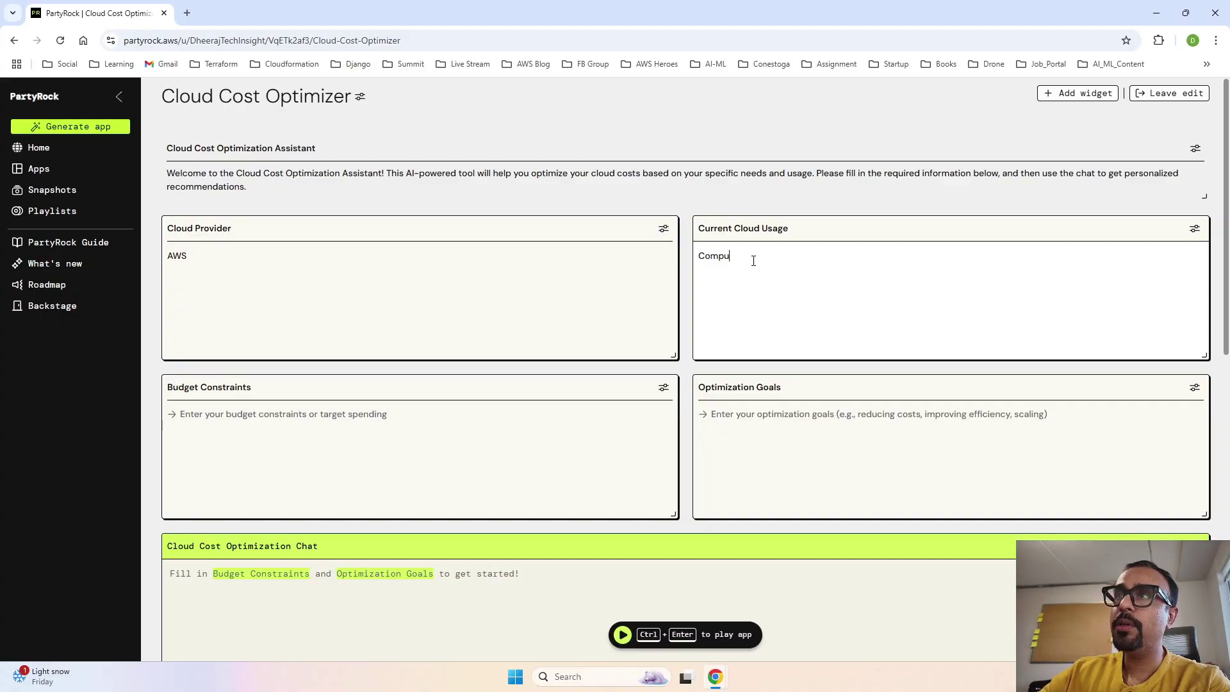
pyautogui.write('te')
pyautogui.click(458, 420)
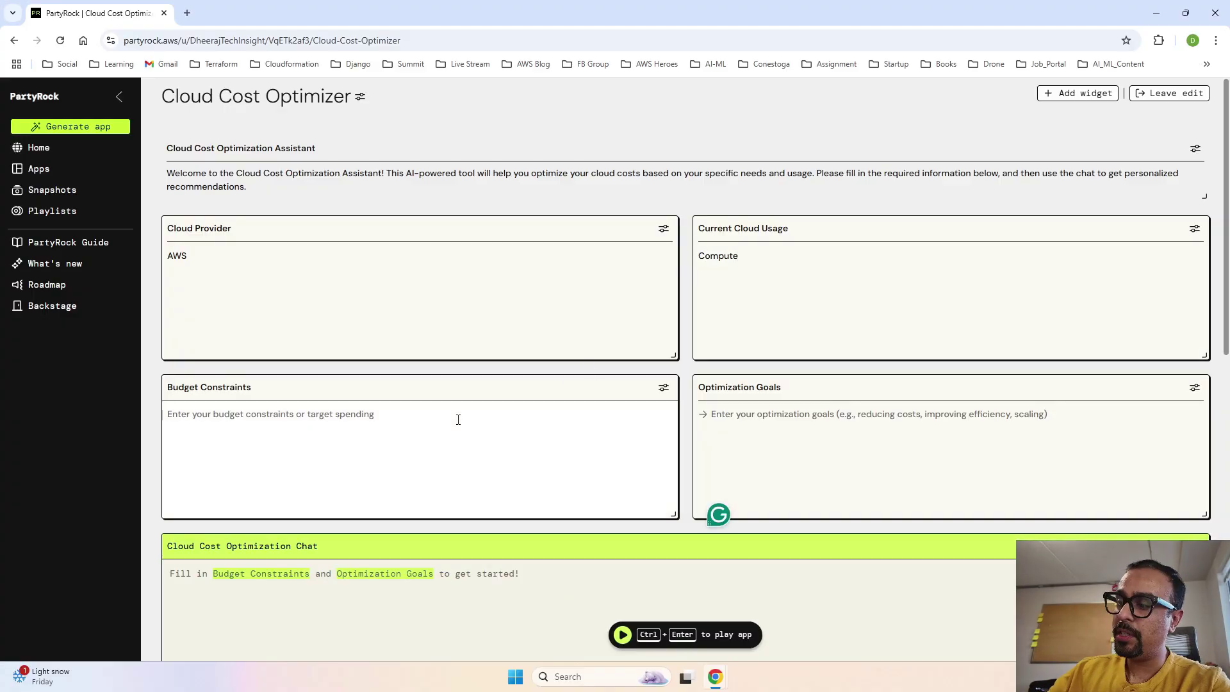
pyautogui.write('100000')
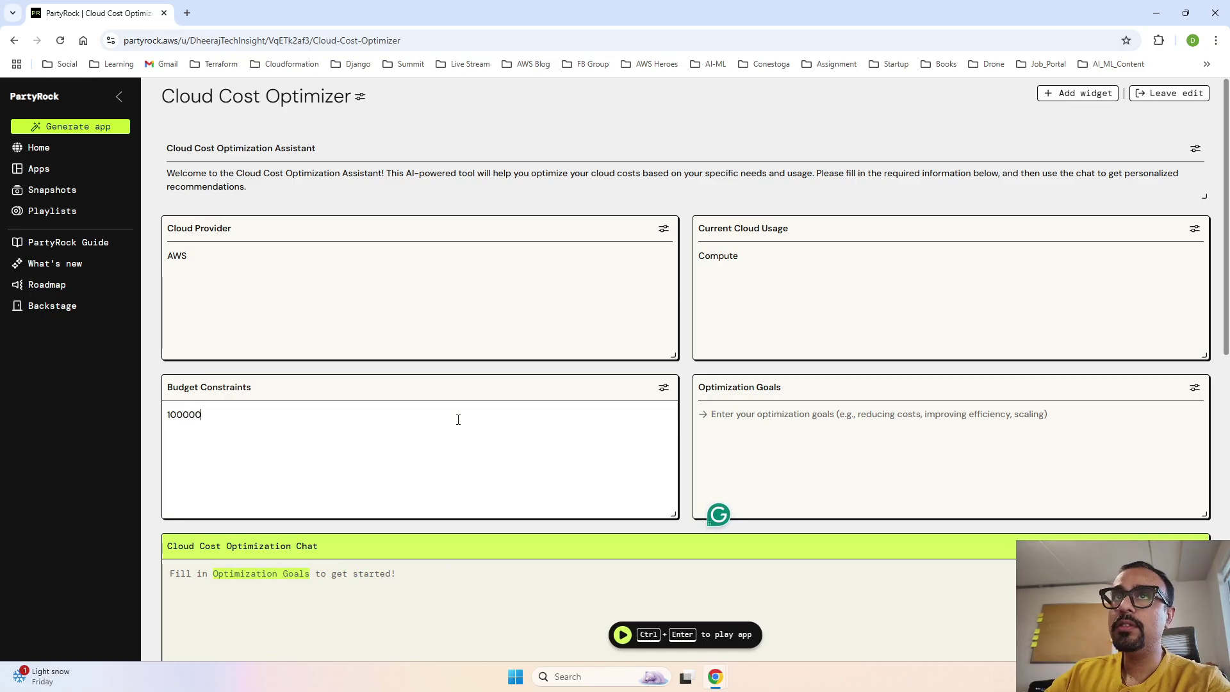
pyautogui.write('$')
# Set Optimization Goals to 'reducing cost', deleting the stray trailing 'r'.
pyautogui.click(866, 422)
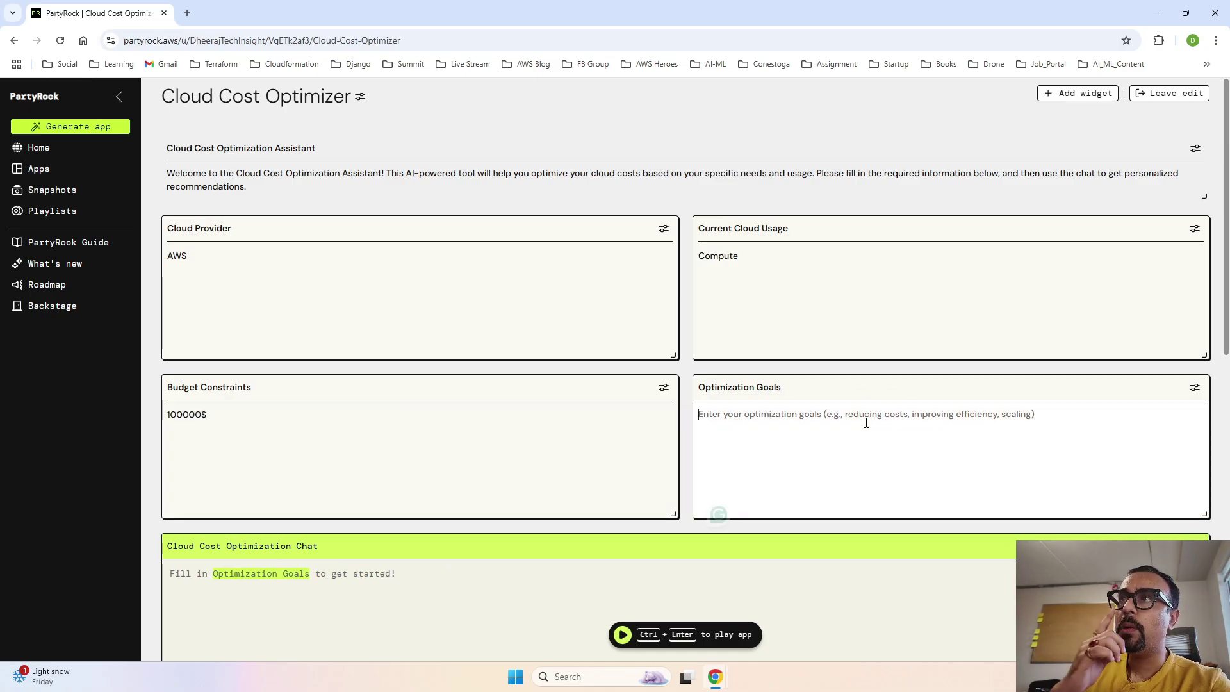
pyautogui.write('reducing ')
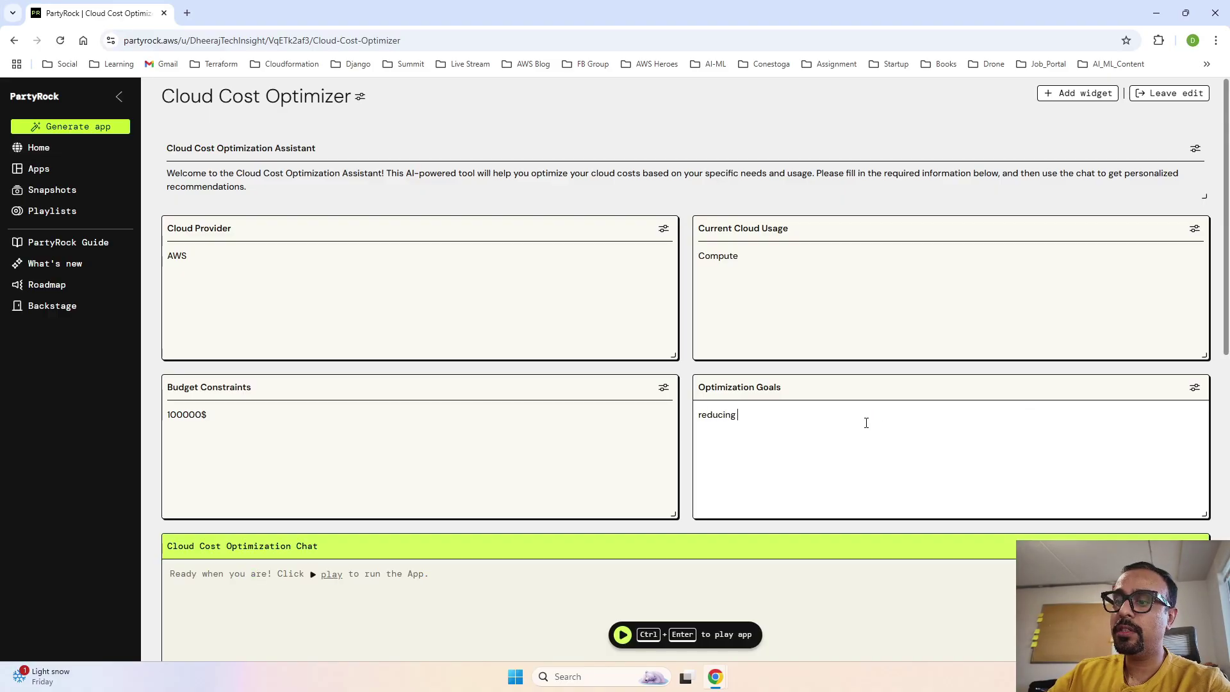
pyautogui.write('costr')
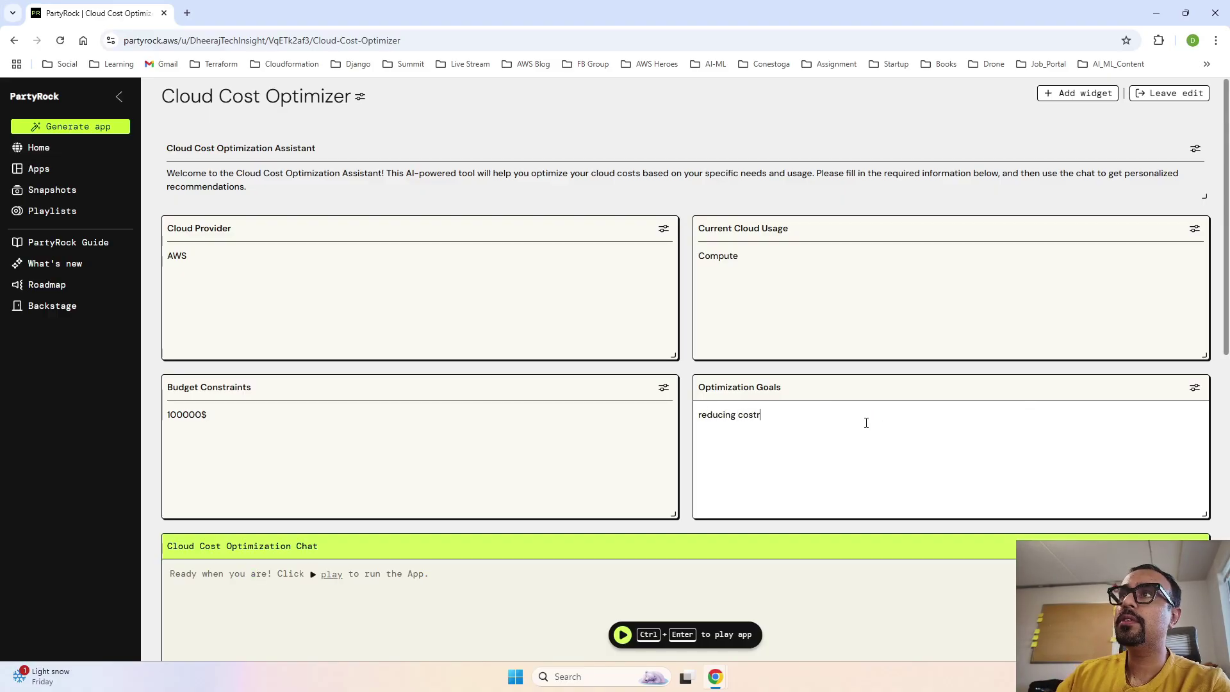
pyautogui.press('BackSpace')
pyautogui.scroll(-2, 867, 426)
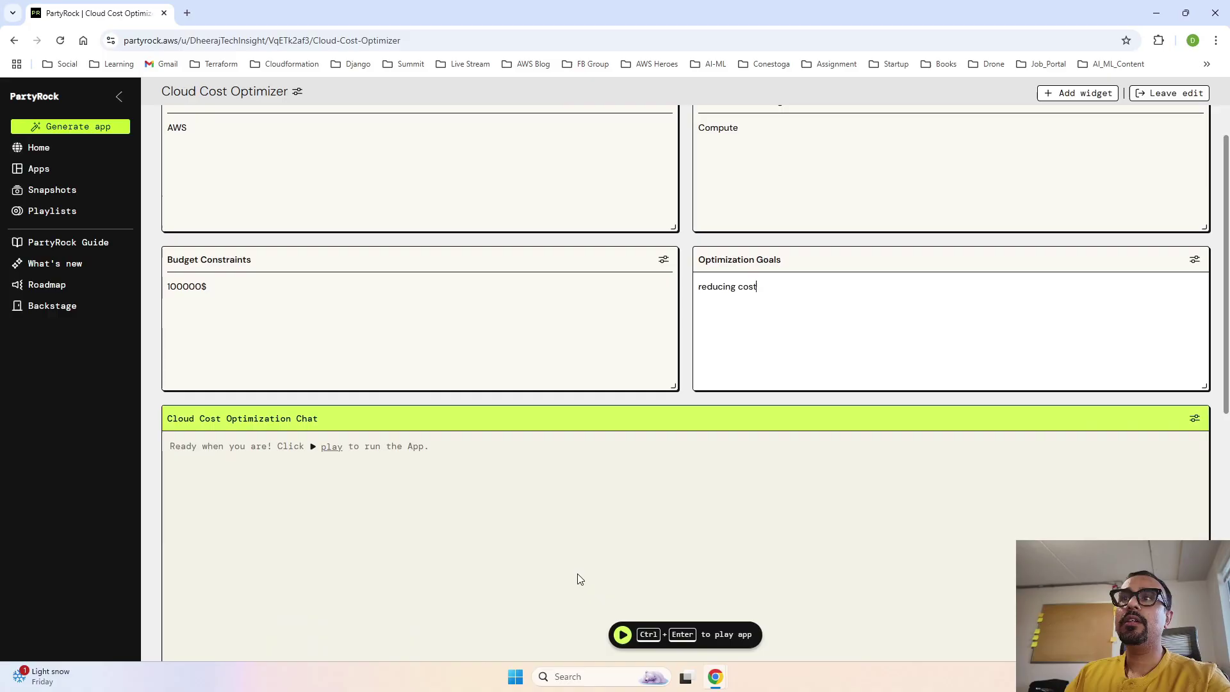
# Run the app with the entered inputs and scroll down to the chat's greeting.
pyautogui.click(644, 637)
pyautogui.scroll(-2, 767, 490)
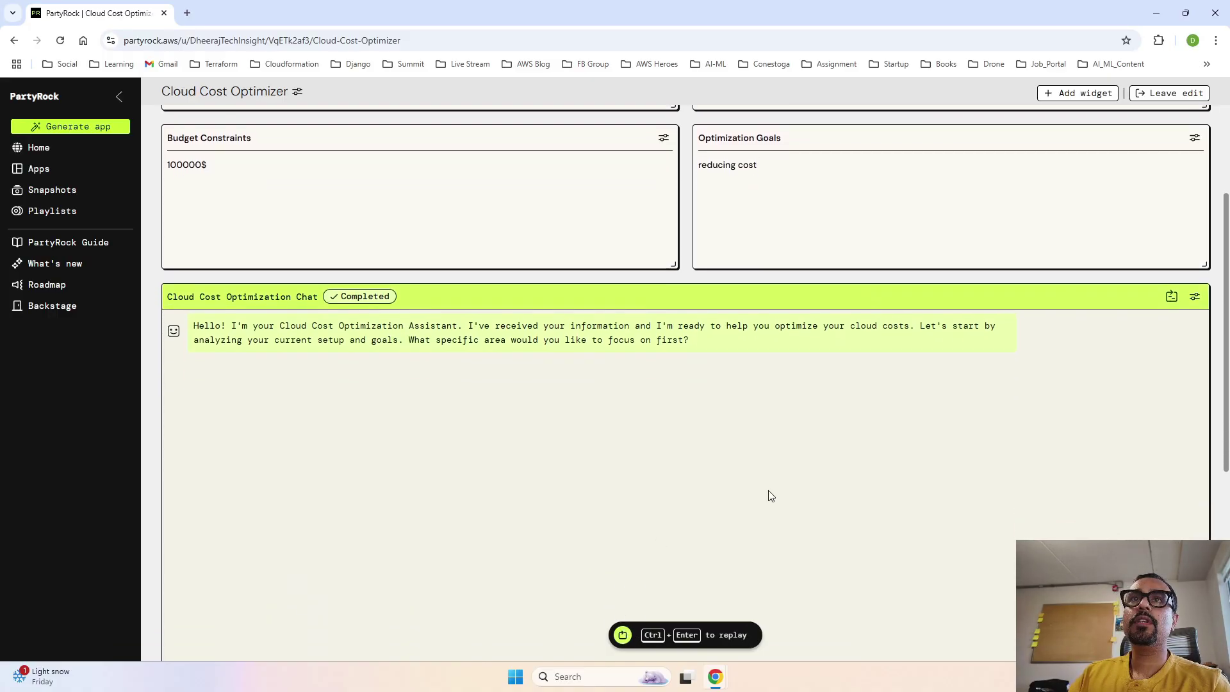
pyautogui.scroll(-2, 604, 477)
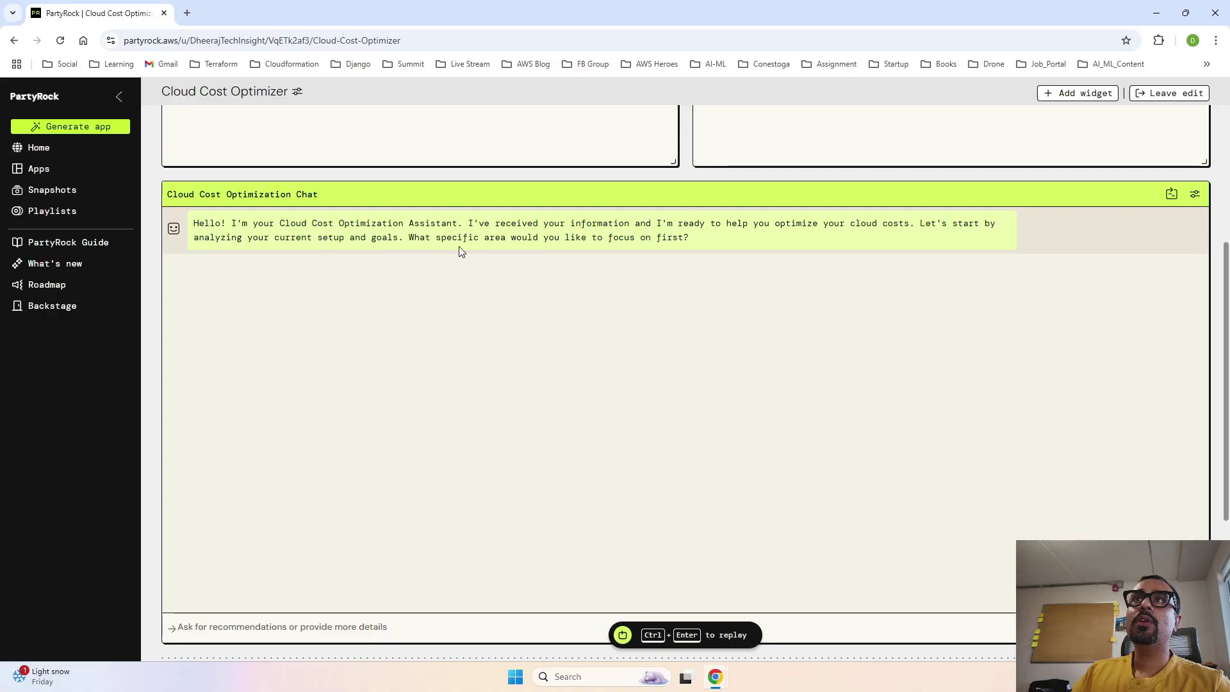
pyautogui.scroll(-2, 736, 316)
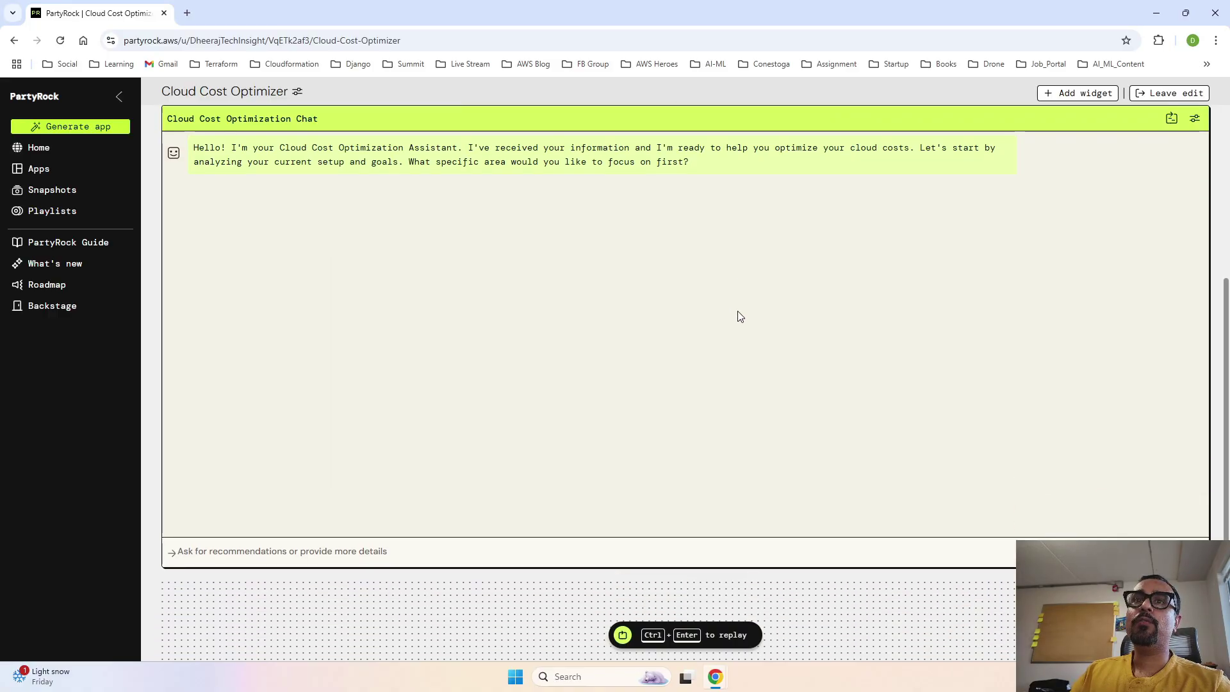
# Send 'infrastructure' to the chat assistant to get AWS cost-saving strategies.
pyautogui.click(372, 544)
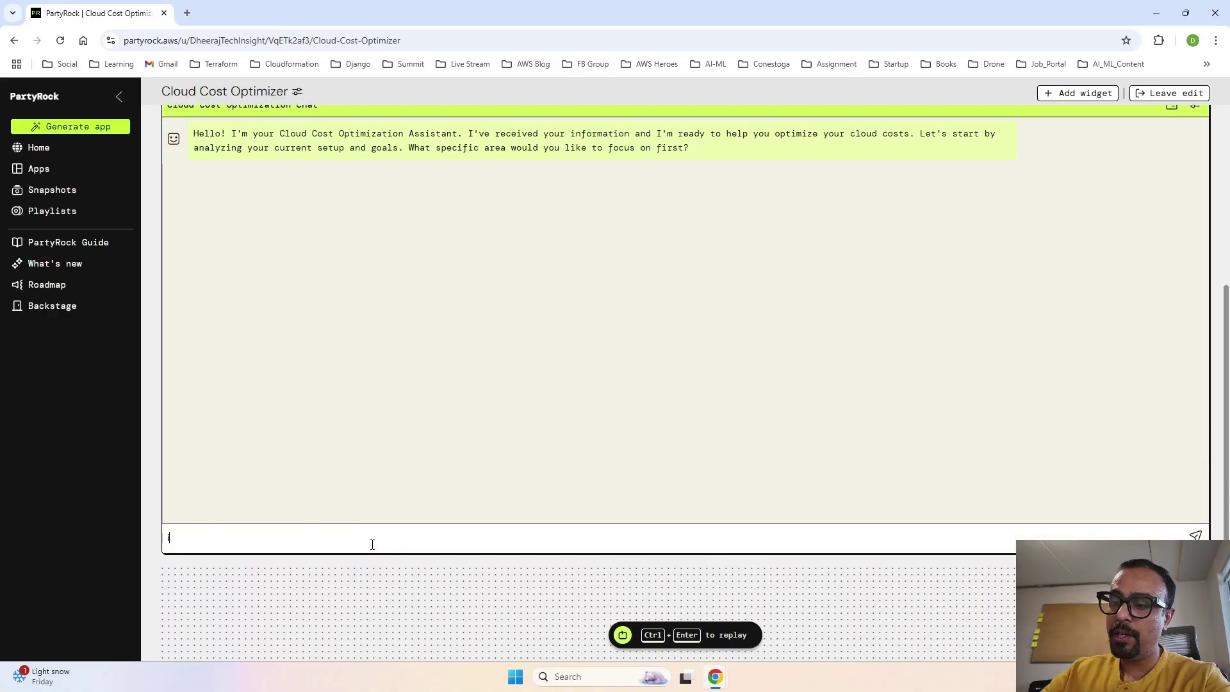
pyautogui.write('infrastru')
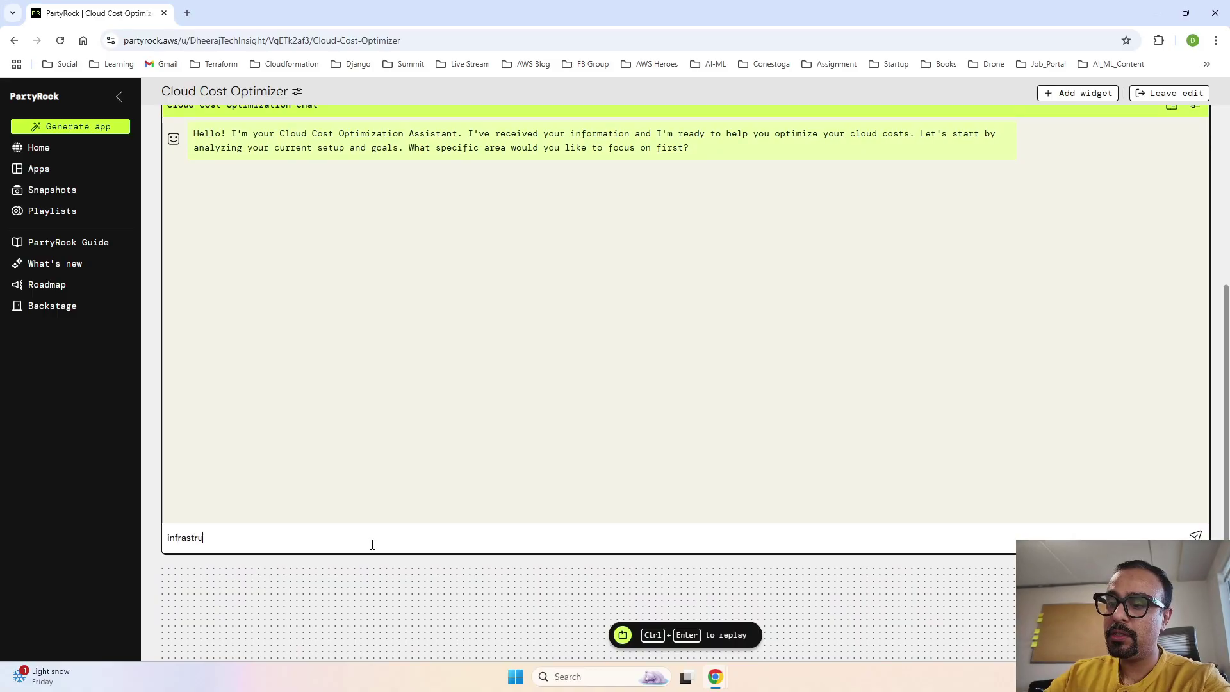
pyautogui.write('cture')
pyautogui.press('Return')
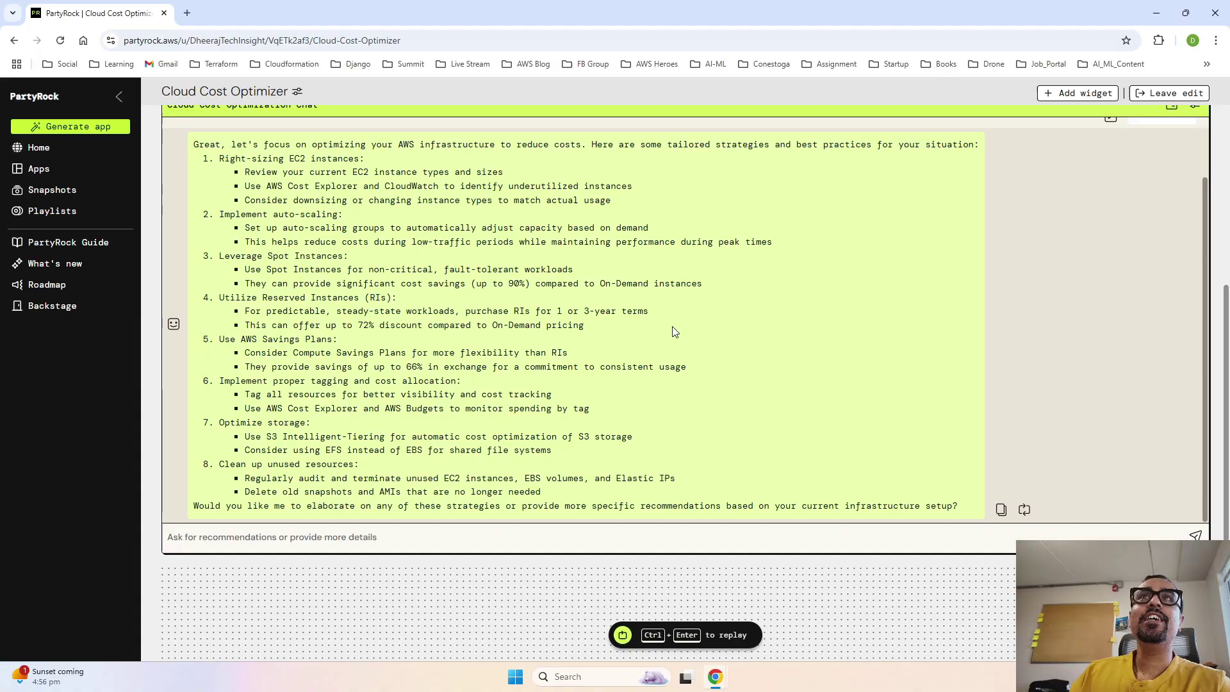
pyautogui.scroll(-1, 578, 337)
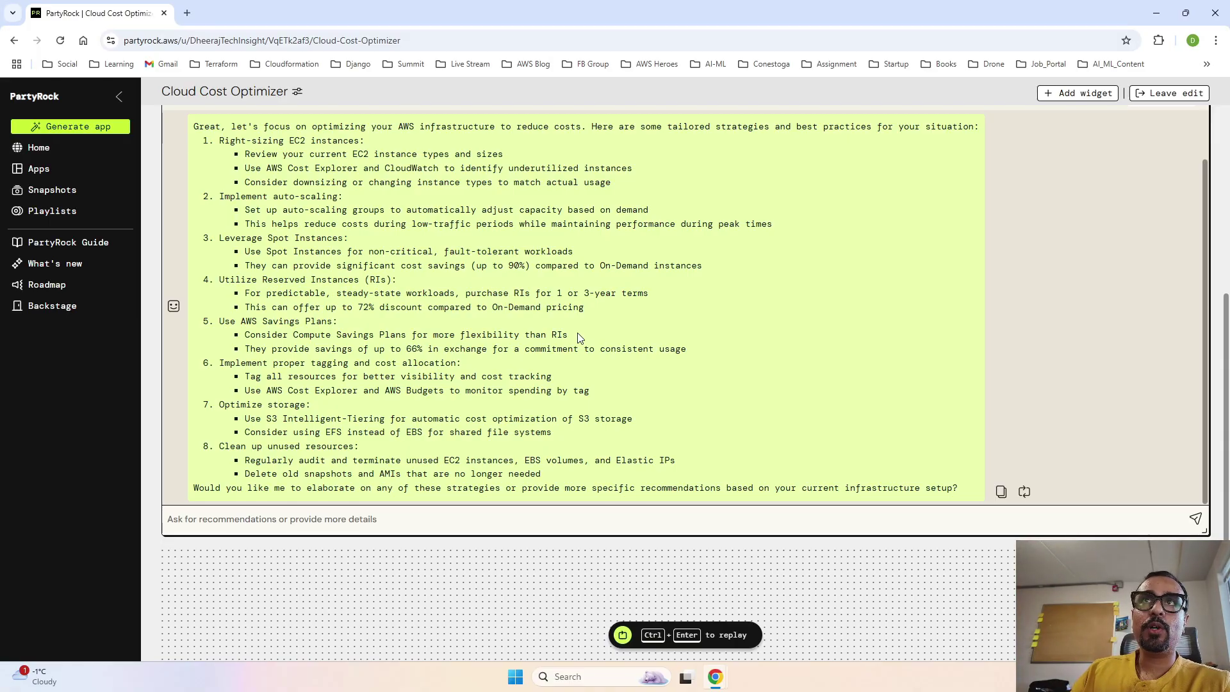
pyautogui.scroll(-1, 420, 317)
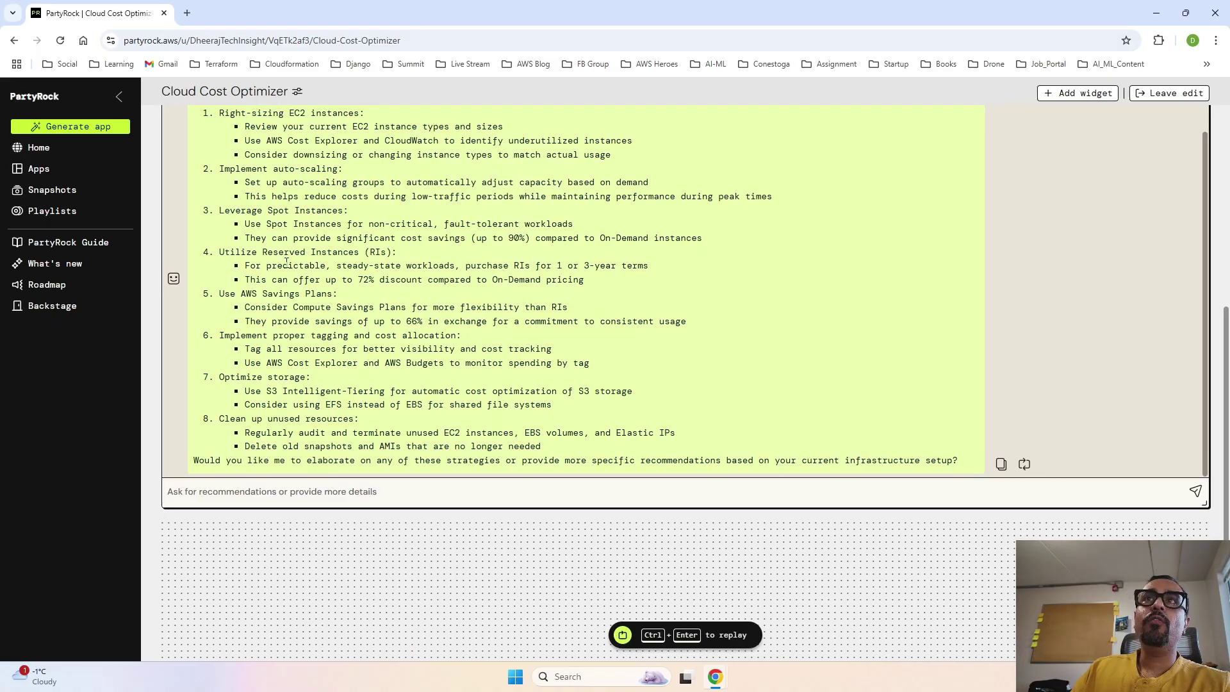
pyautogui.scroll(1, 404, 278)
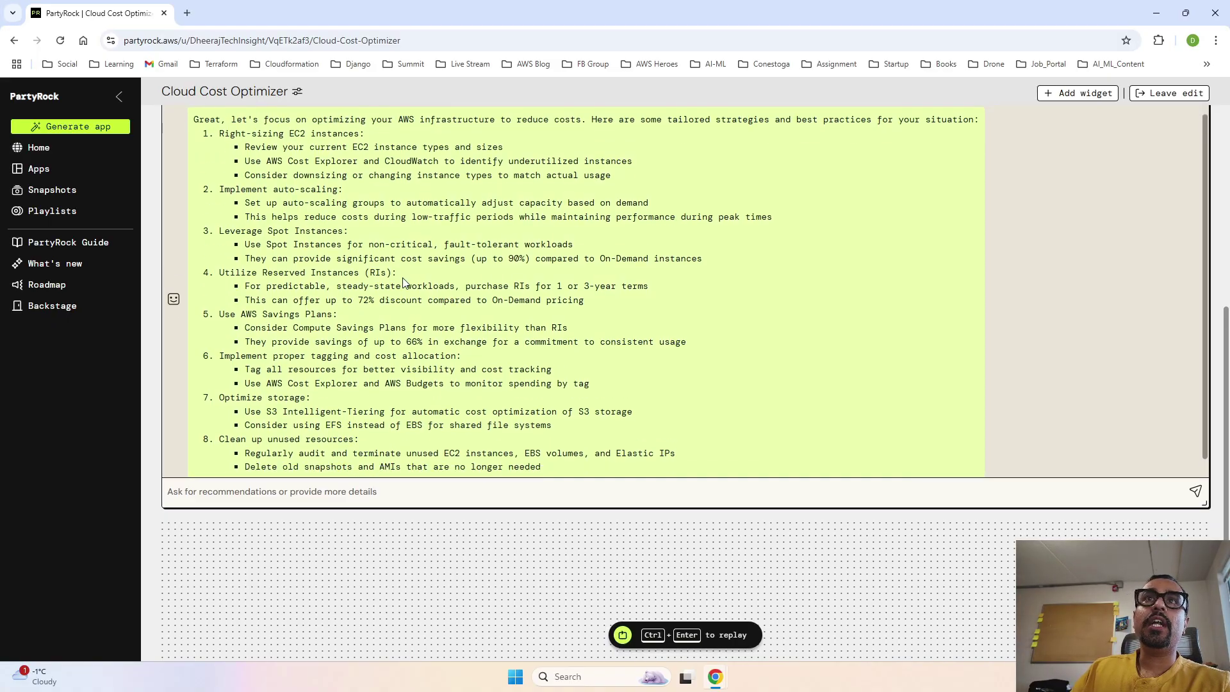
pyautogui.scroll(-1, 378, 320)
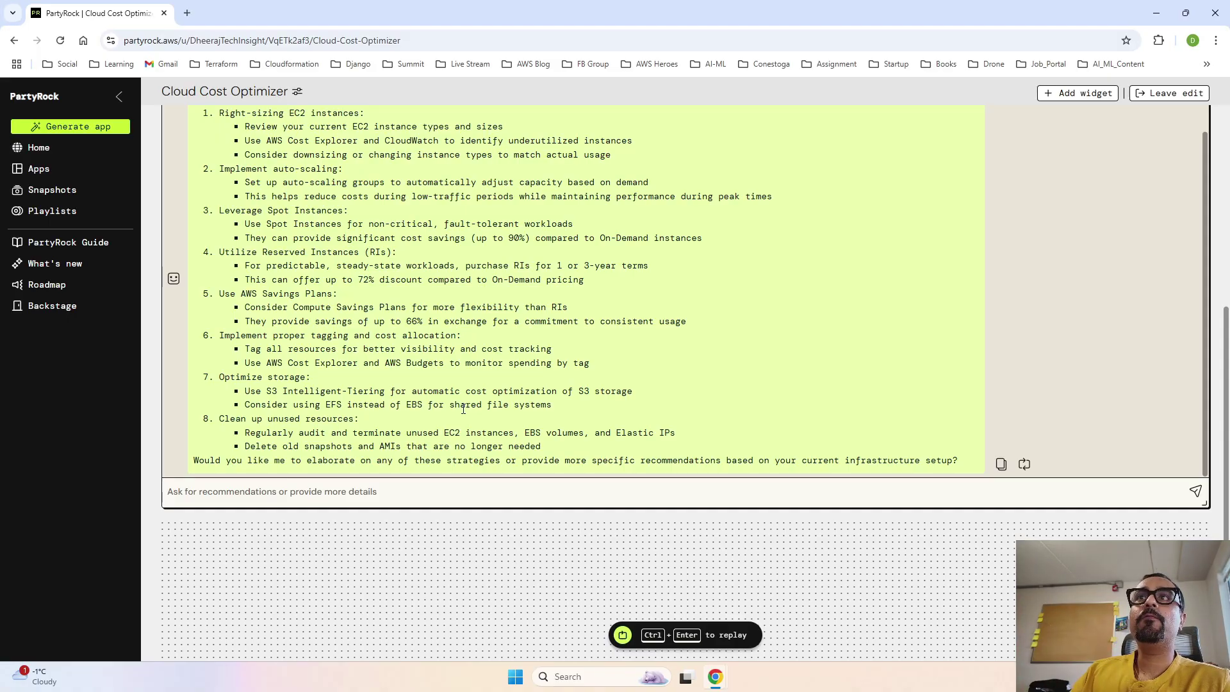
# Send 'networking' to the chat assistant for AWS networking cost recommendations.
pyautogui.scroll(2, 463, 408)
pyautogui.scroll(-2, 463, 409)
pyautogui.click(372, 491)
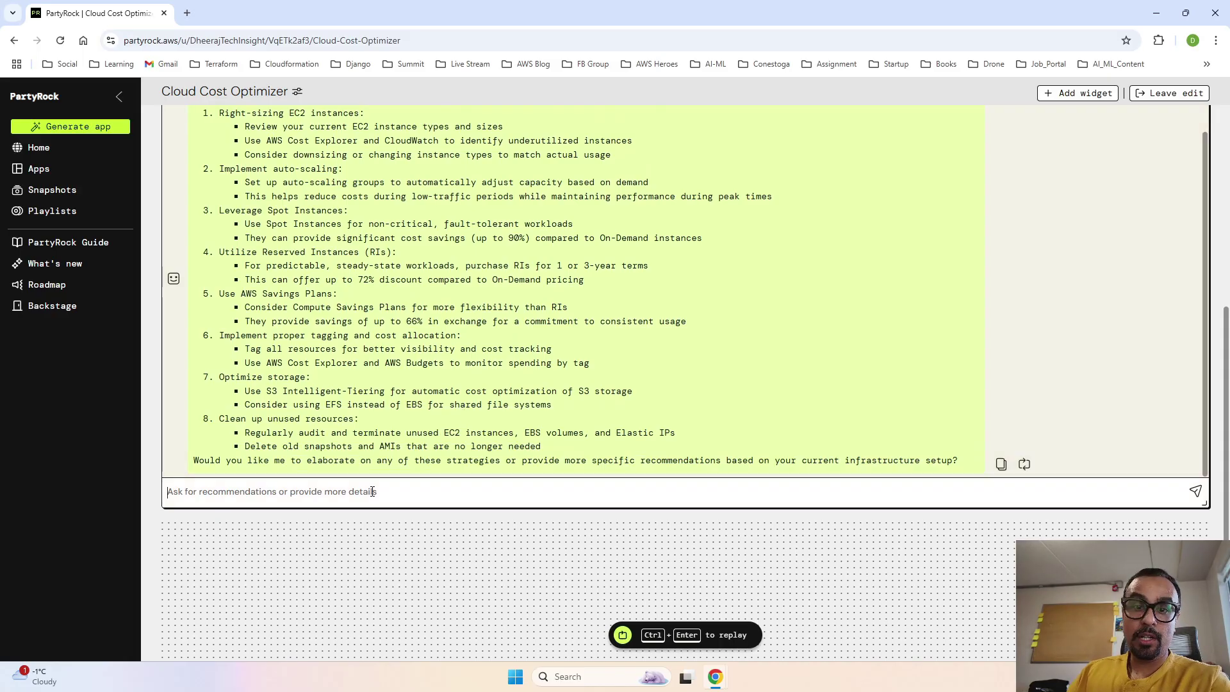
pyautogui.write('net')
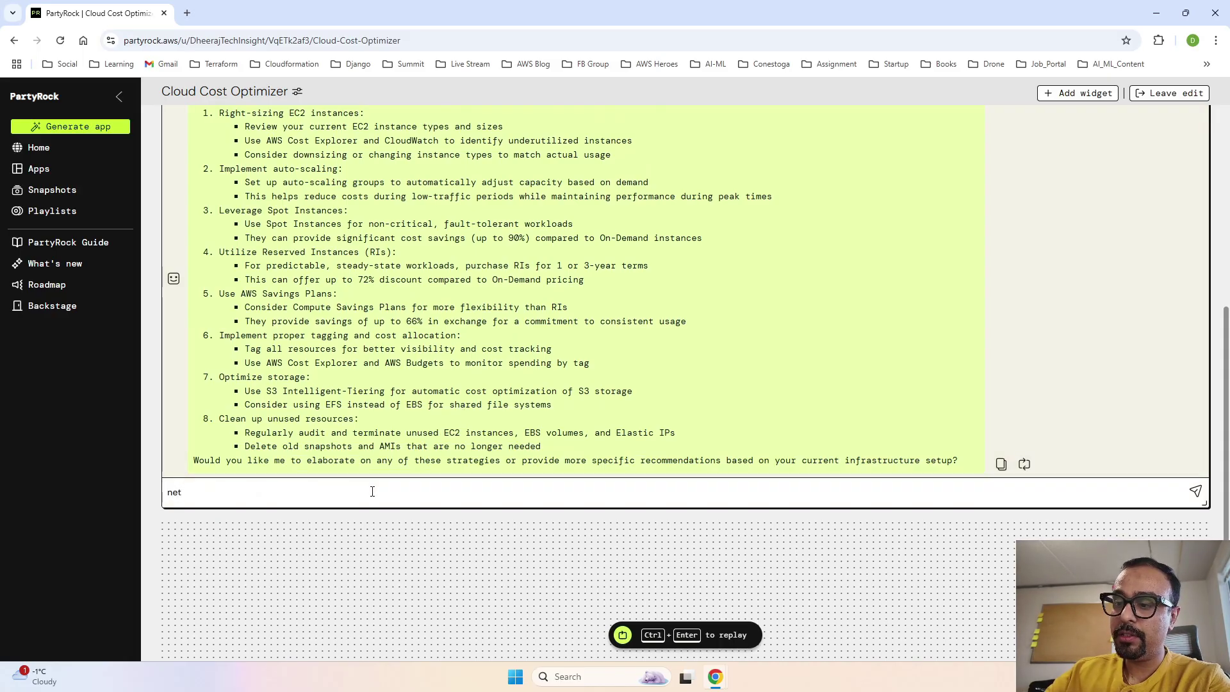
pyautogui.write('working')
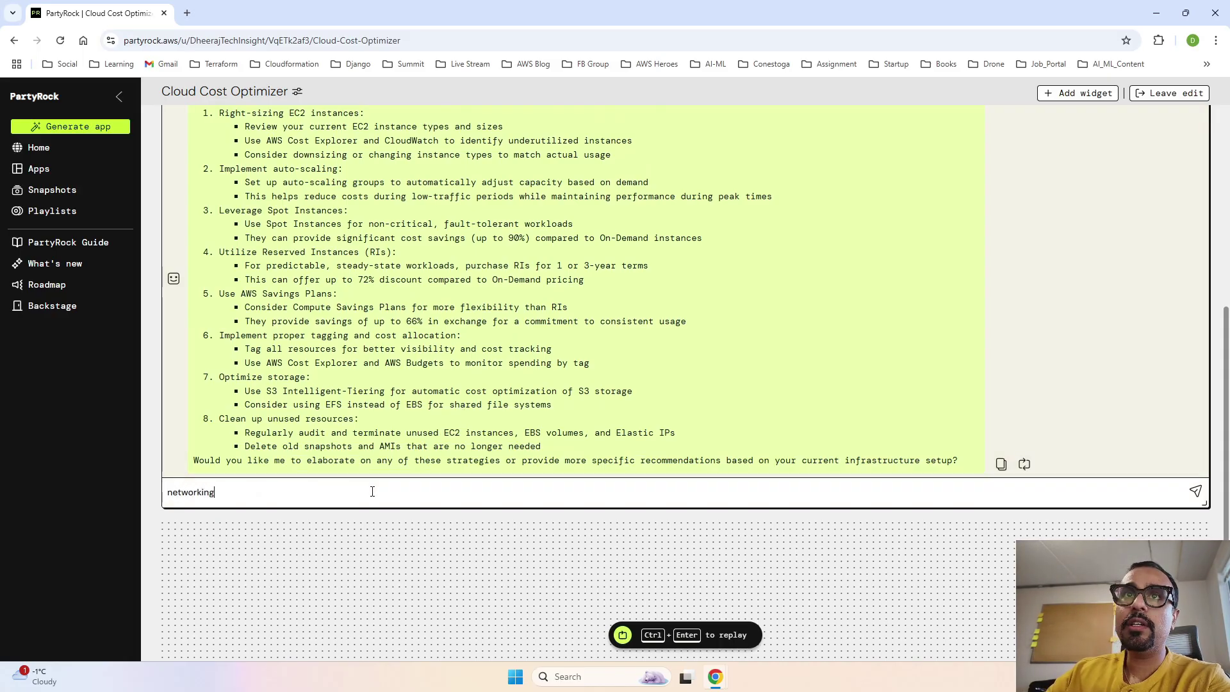
pyautogui.press('Return')
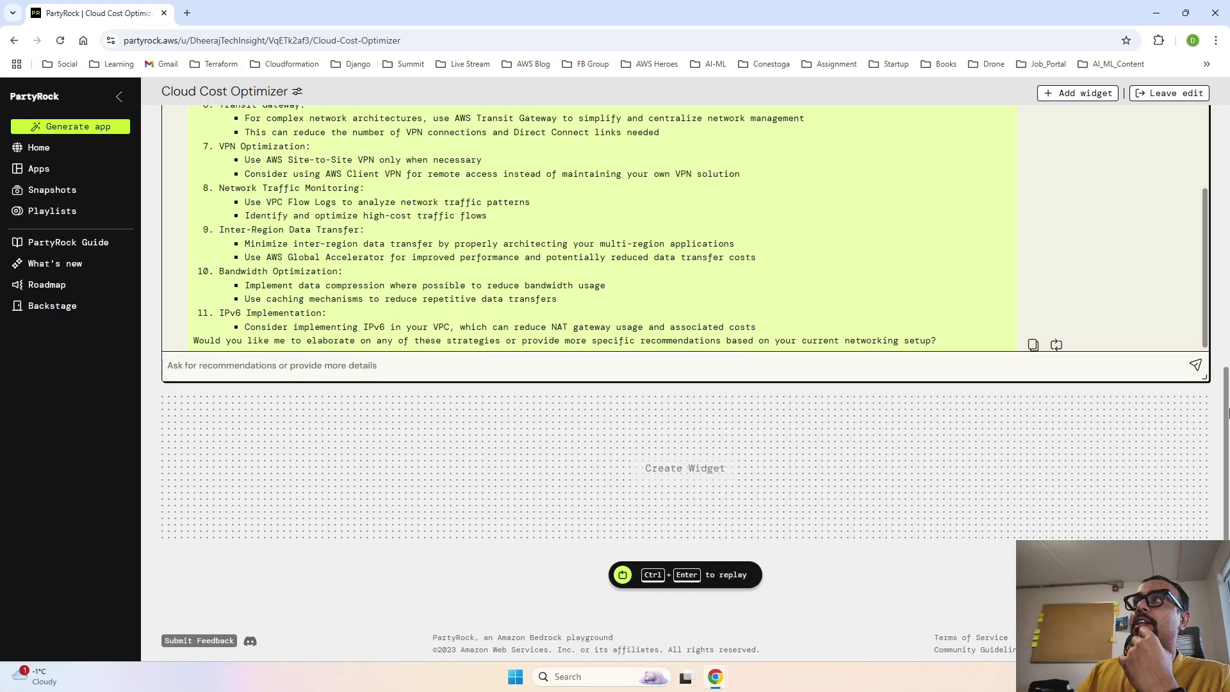
pyautogui.moveTo(1227, 410); pyautogui.dragTo(1227, 299)
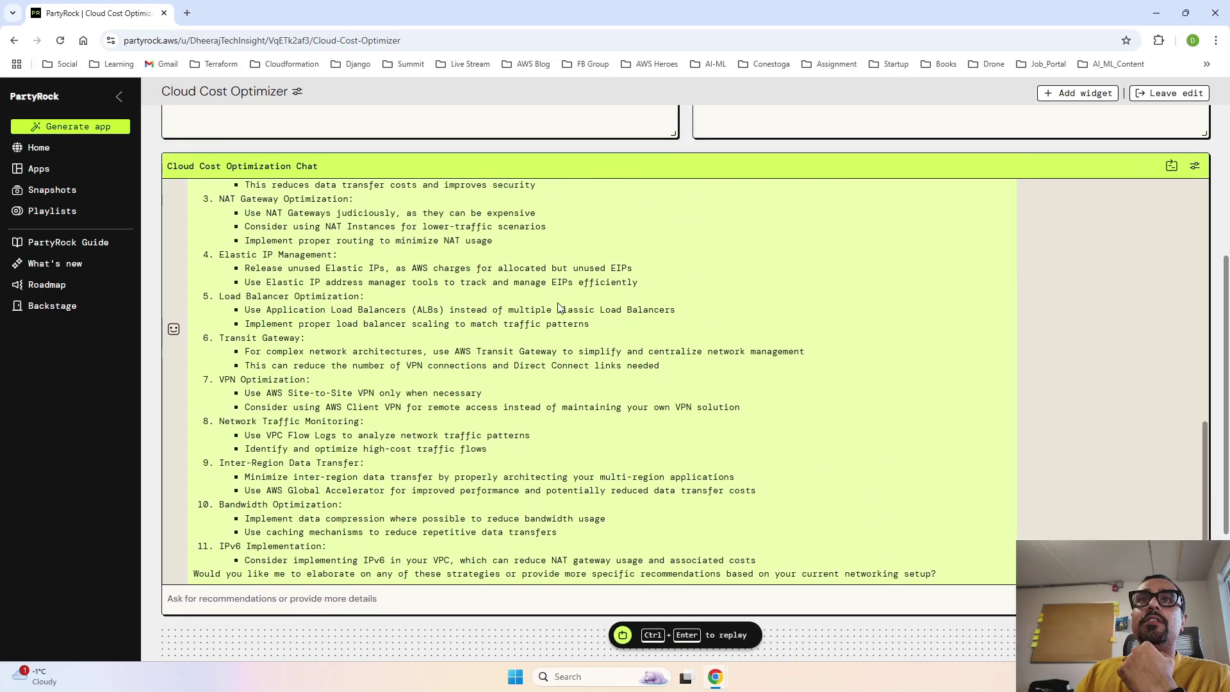
pyautogui.scroll(3, 564, 307)
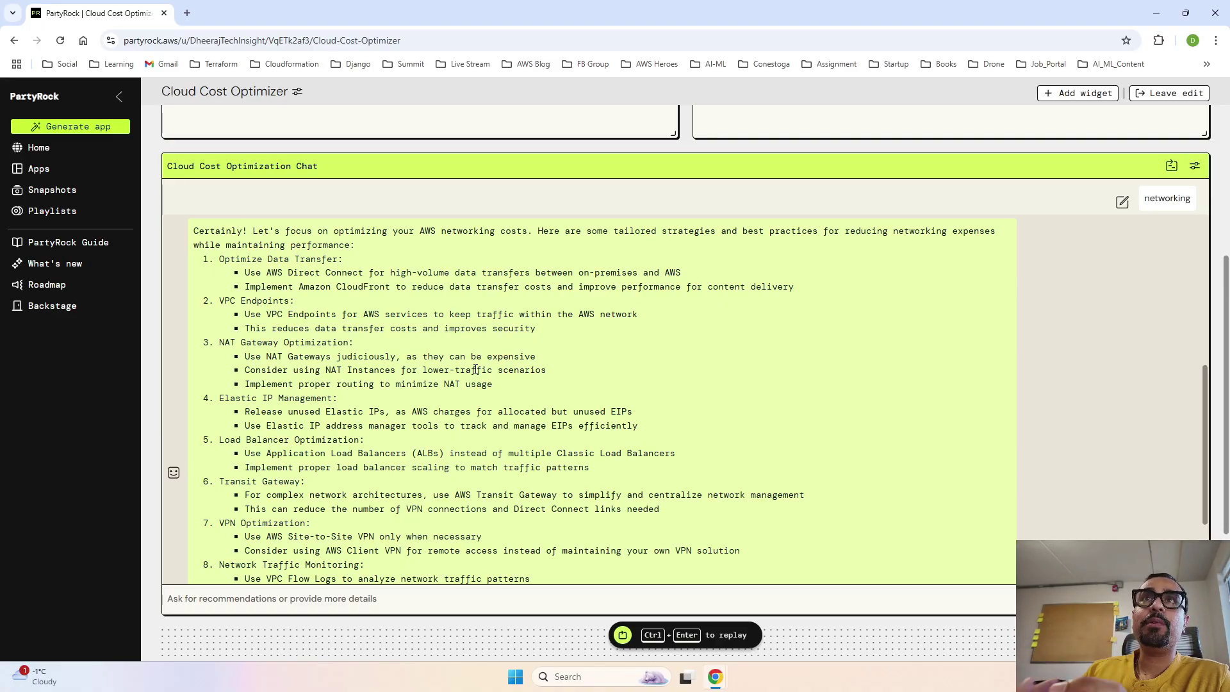
pyautogui.scroll(-5, 474, 370)
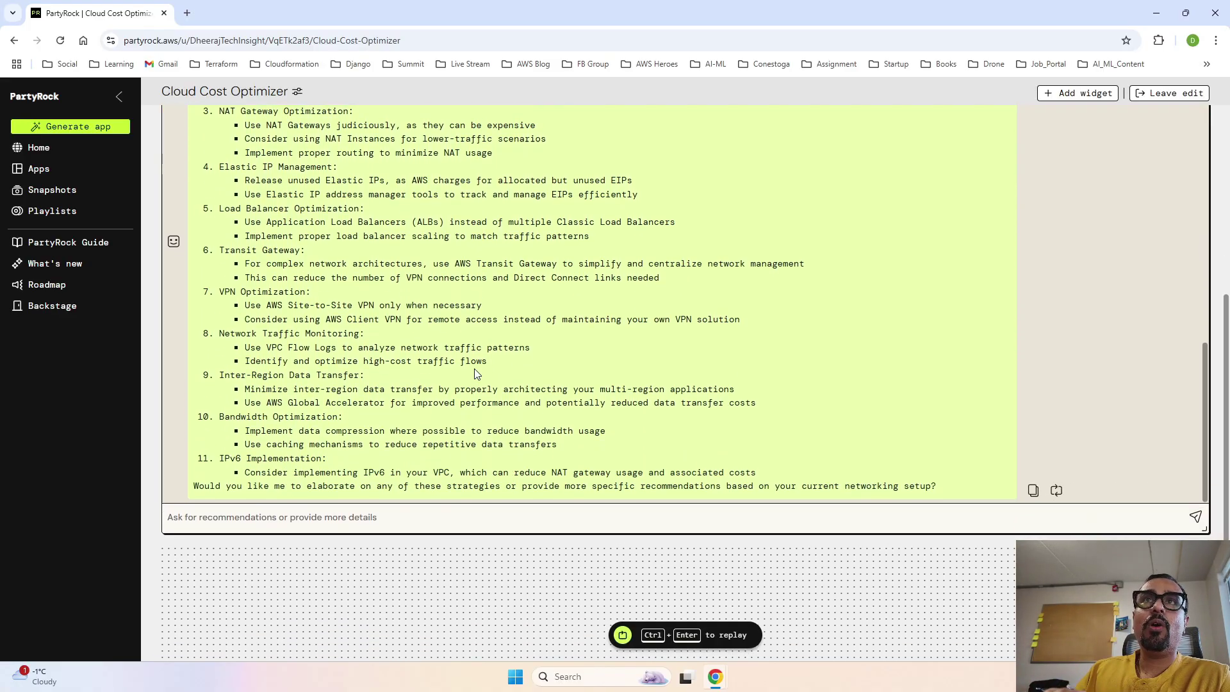
pyautogui.scroll(10, 475, 374)
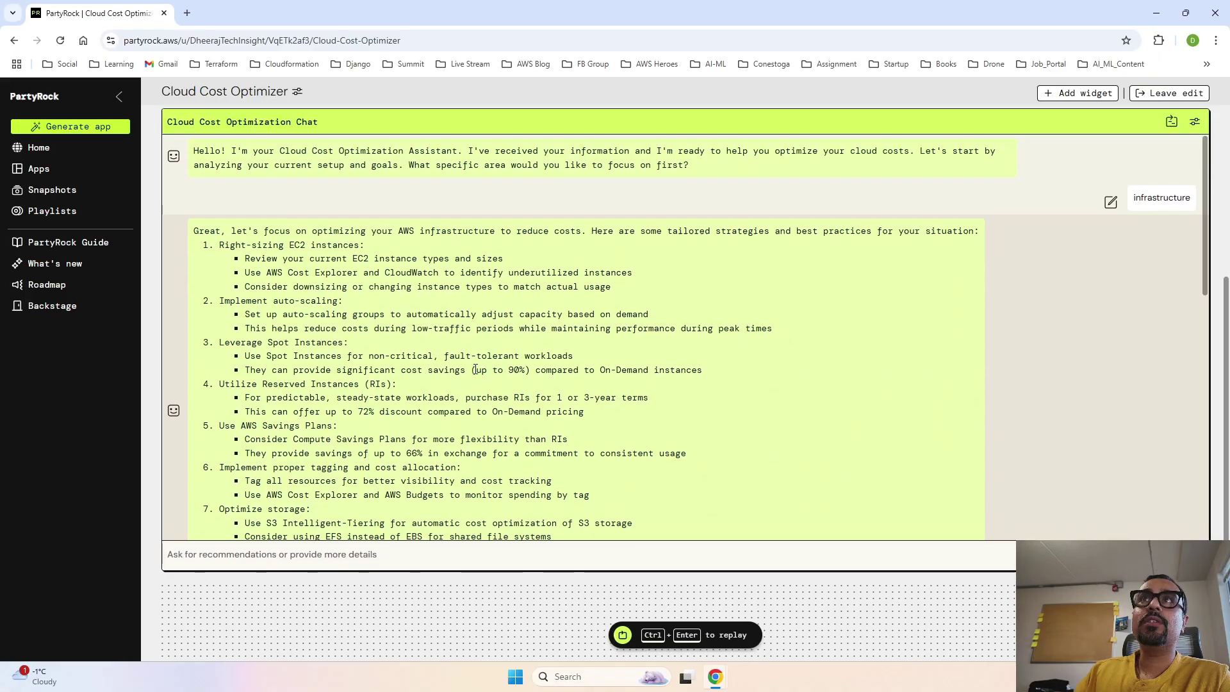
pyautogui.scroll(1, 535, 388)
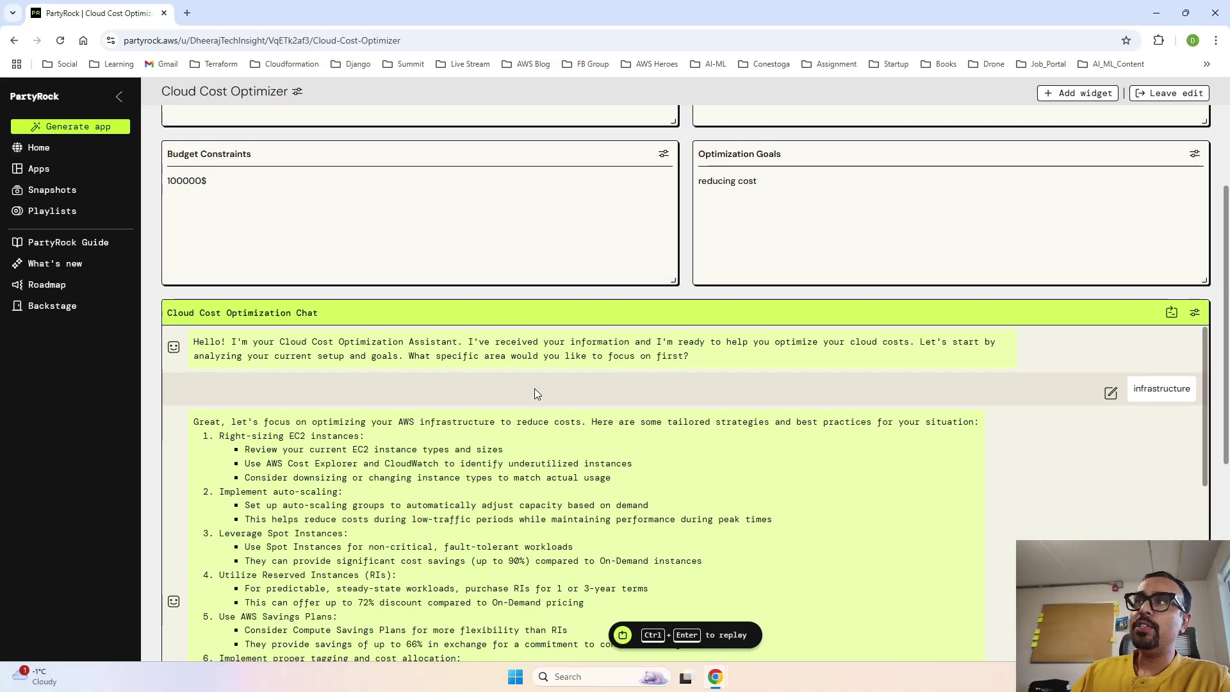
# Open the Cloud Cost Optimization Chat widget's prompt settings and review the prompt.
pyautogui.click(1195, 312)
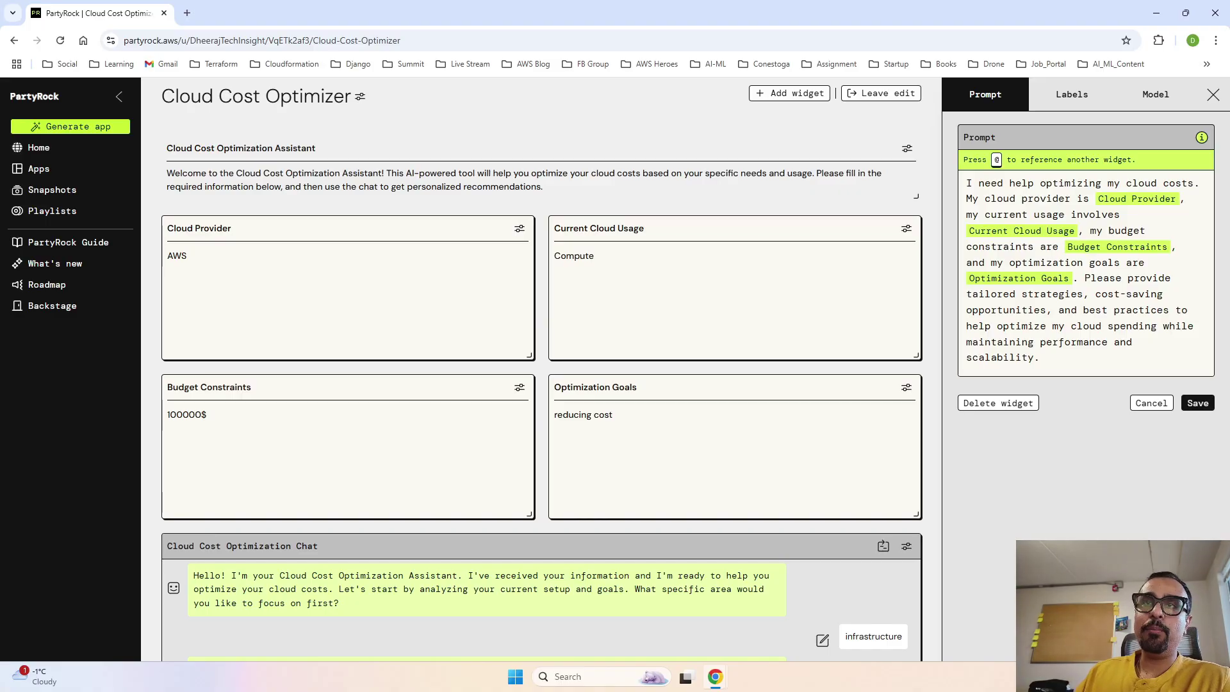
pyautogui.scroll(-4, 755, 572)
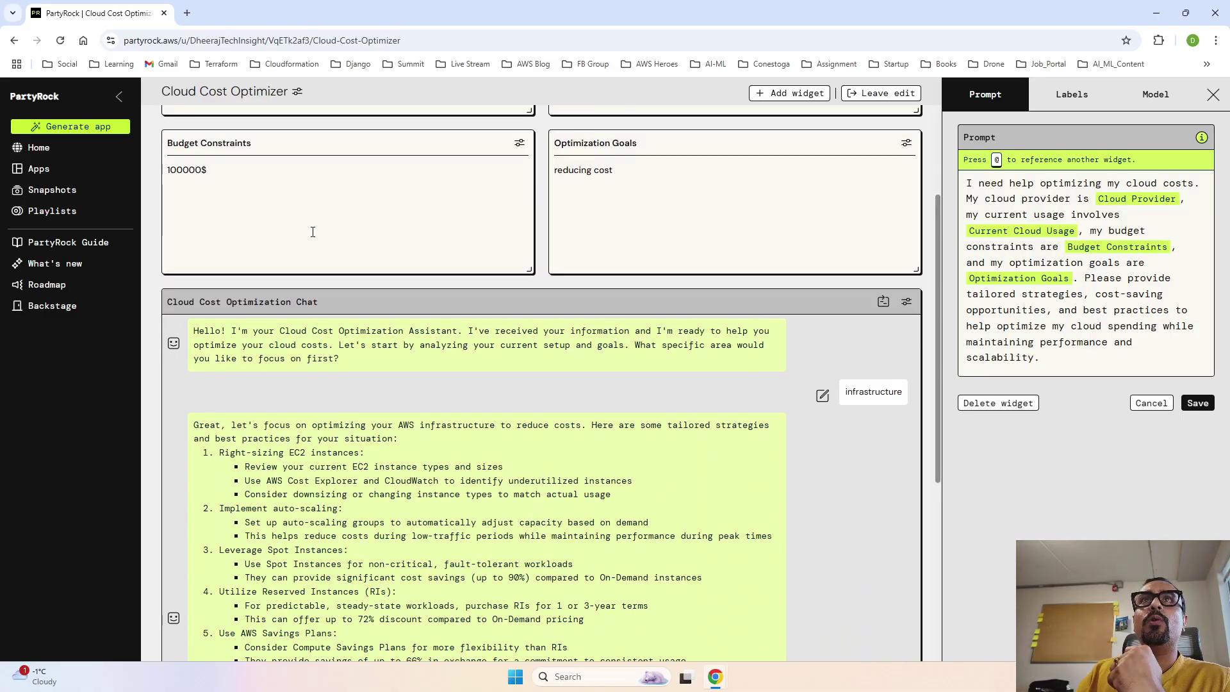
# Append 'Guide' to the app title so it reads 'Cloud Cost Optimizer Guide'.
pyautogui.click(298, 96)
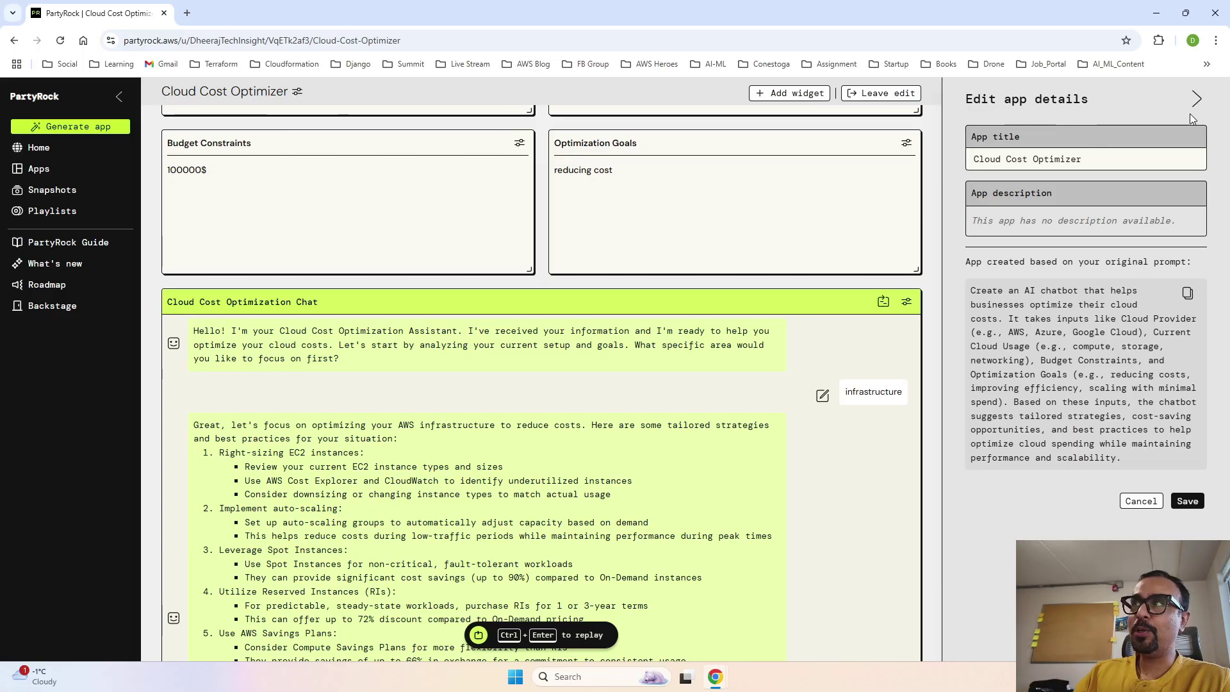
pyautogui.click(1087, 158)
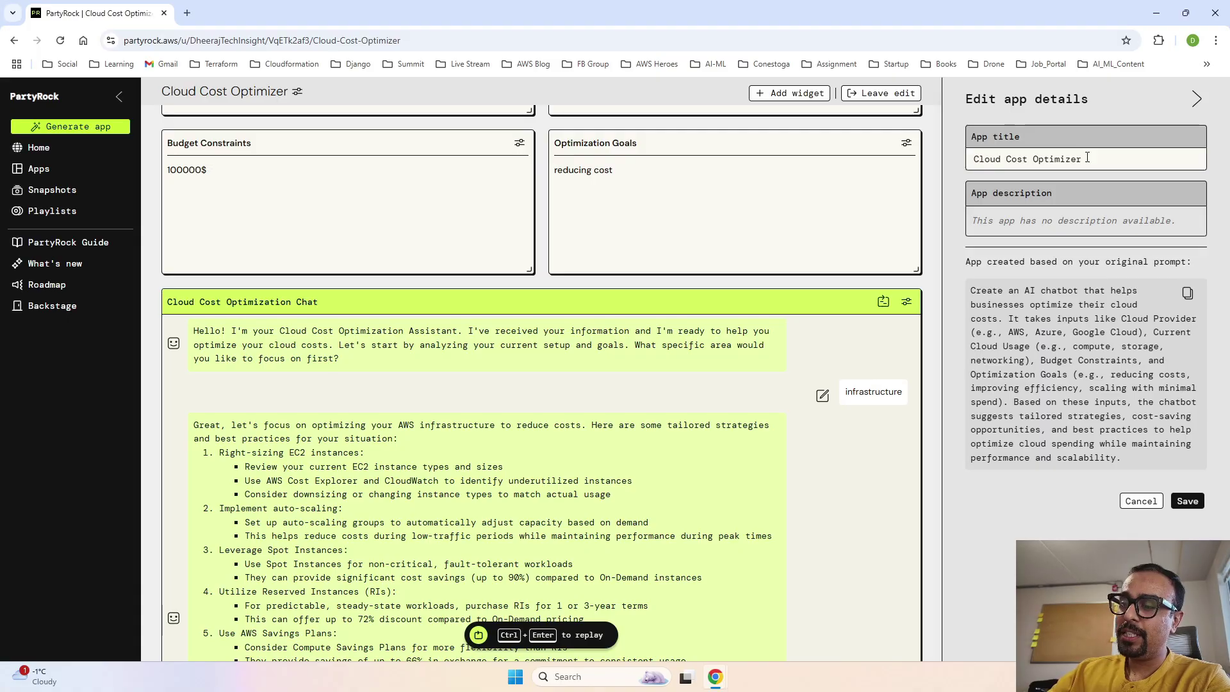
pyautogui.write('Guide')
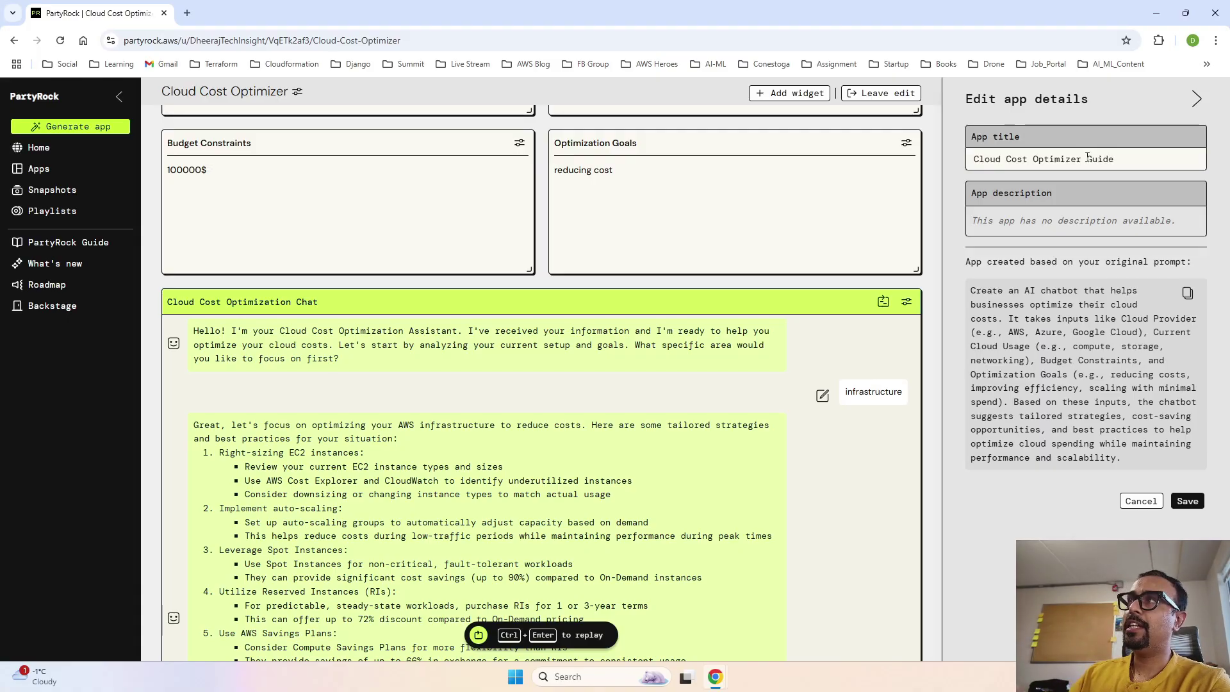